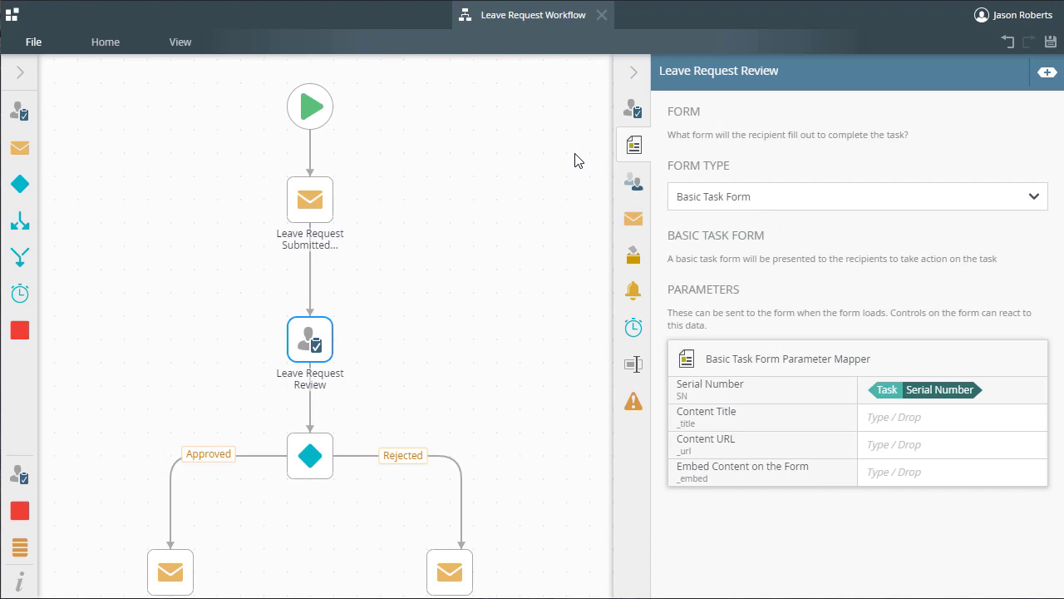
Step: Set the Leave Request Review task's form type to SmartForm and choose Leave Request Task Form from K2 Learning > Leave Request > Forms
left_click(803, 198)
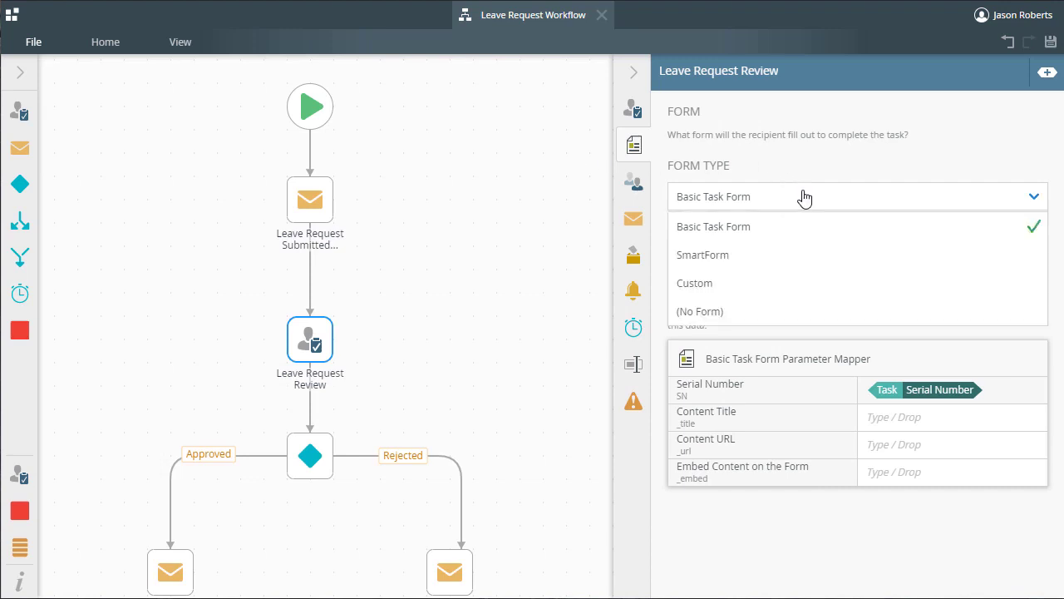
left_click(795, 255)
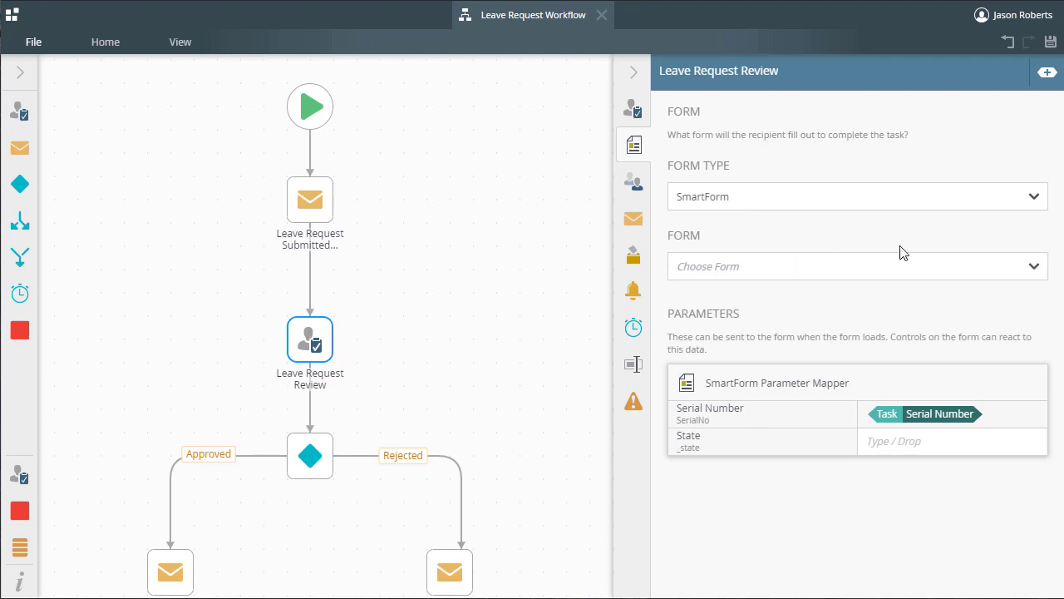
left_click(902, 266)
left_click(805, 320)
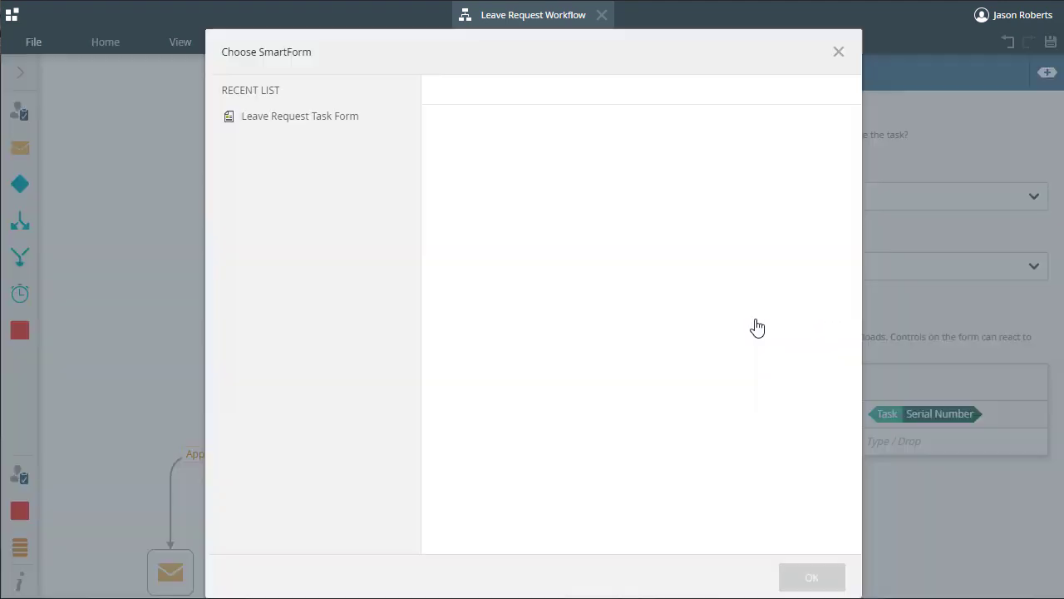
left_click(487, 346)
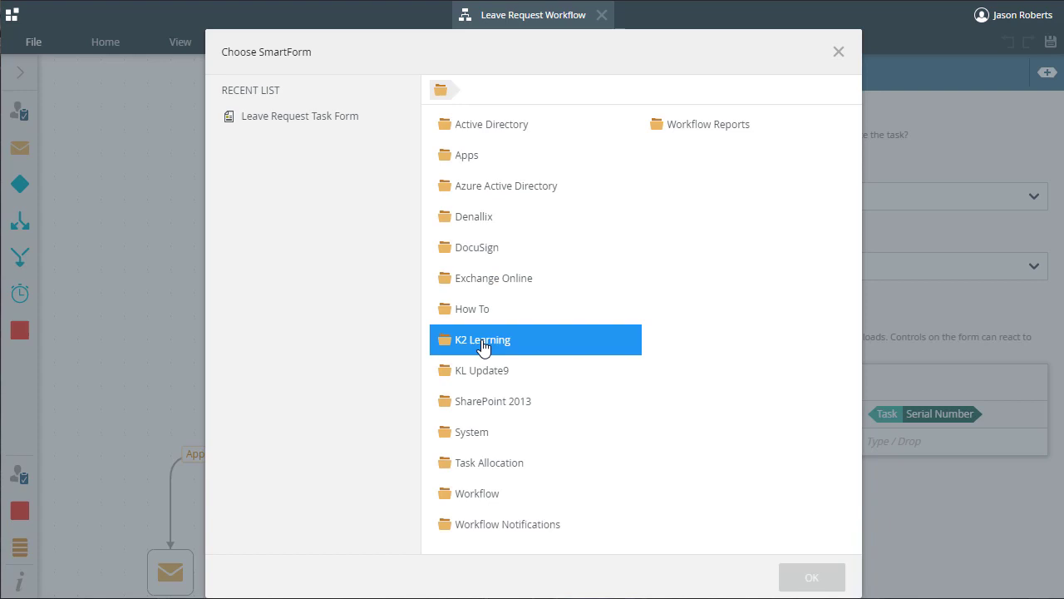
left_click(493, 293)
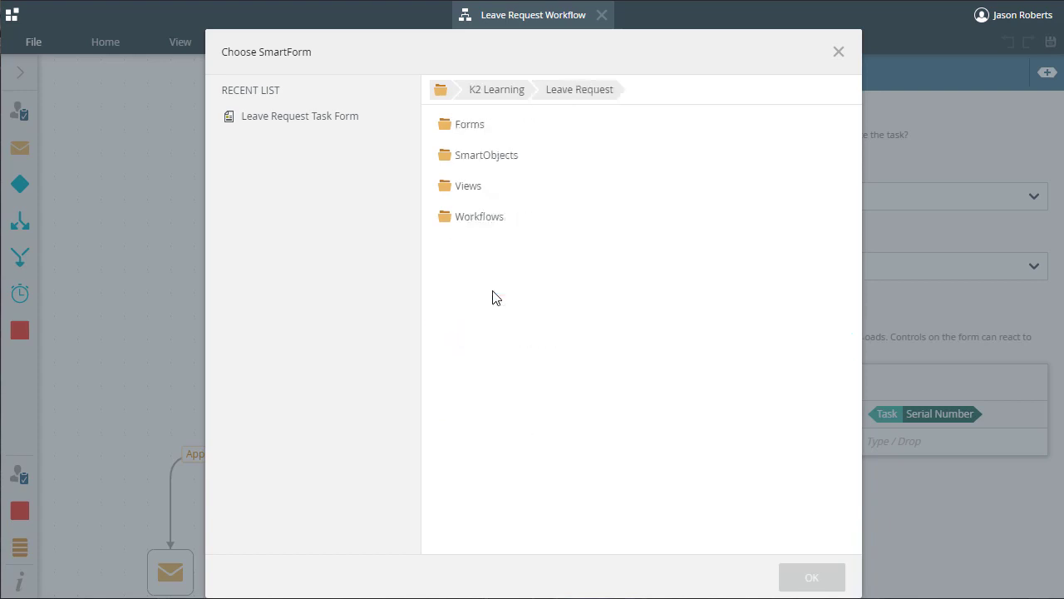
left_click(502, 133)
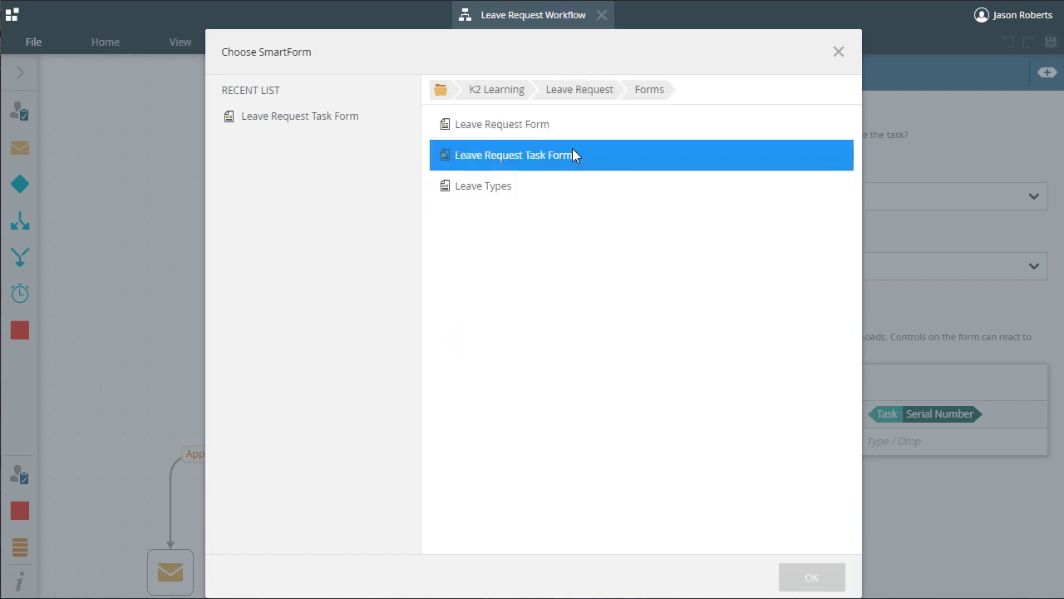
left_click(608, 163)
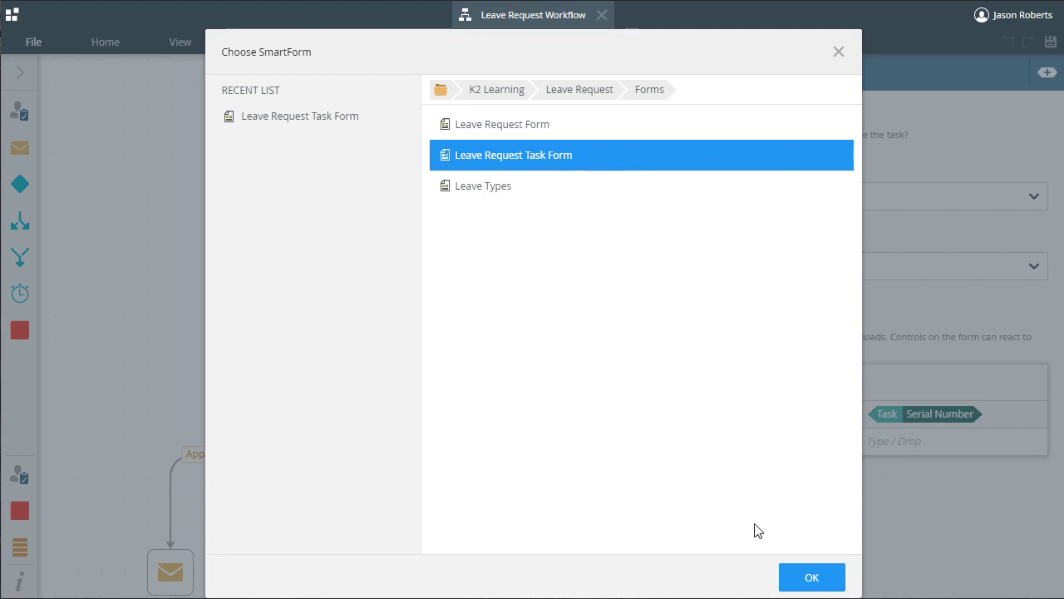
left_click(798, 573)
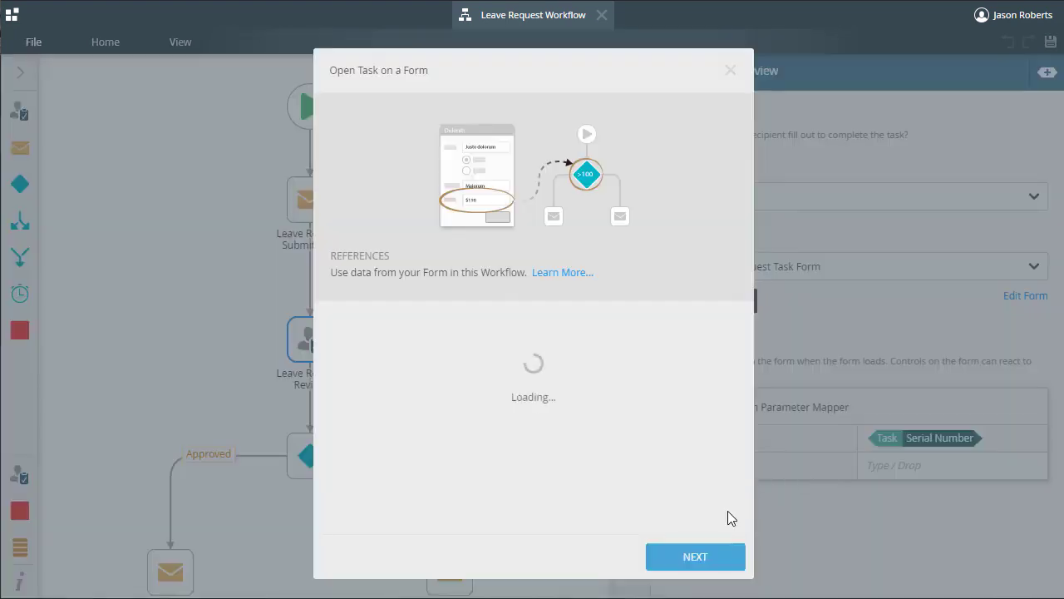
Step: Complete the form integration setup with the open-task rule option set to "I will do it myself later"
left_click(687, 558)
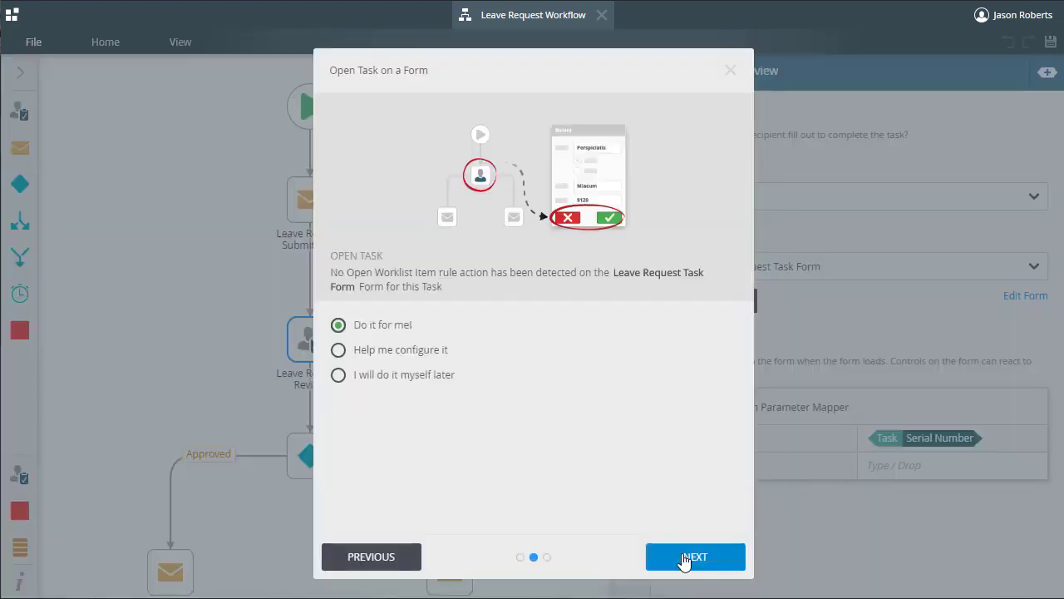
left_click(414, 383)
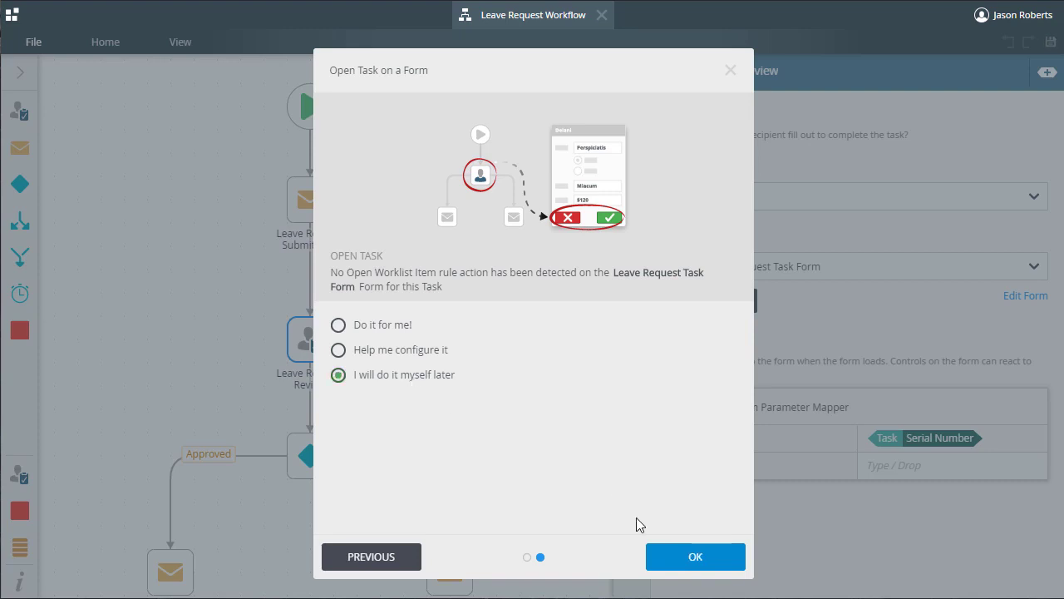
left_click(685, 557)
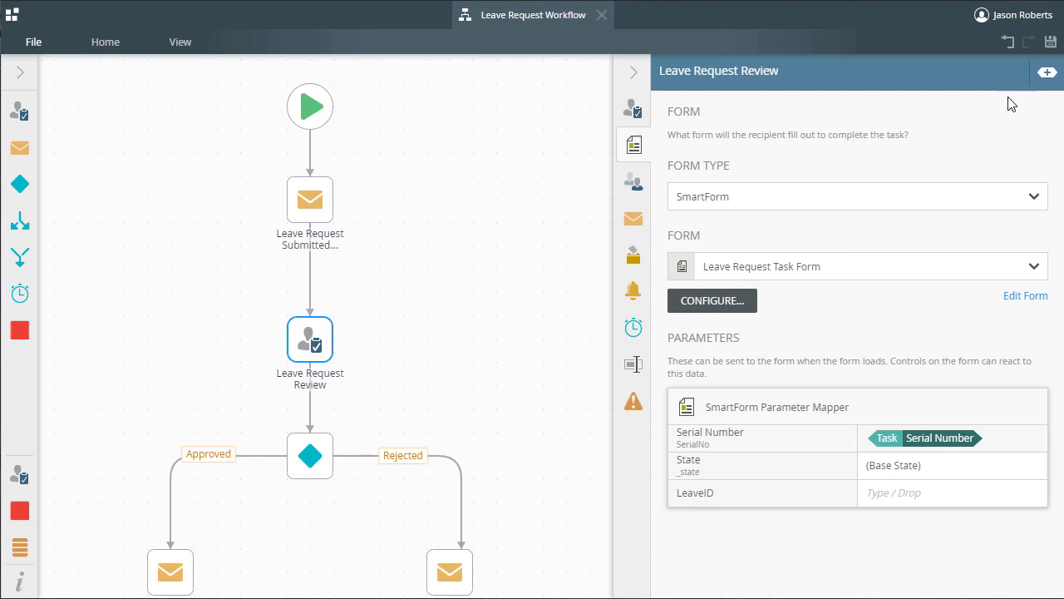
Step: Map the form's LeaveID parameter to the ID field of the Leave Request SmartObject, and deploy the workflow
left_click(1047, 72)
left_click(1030, 172)
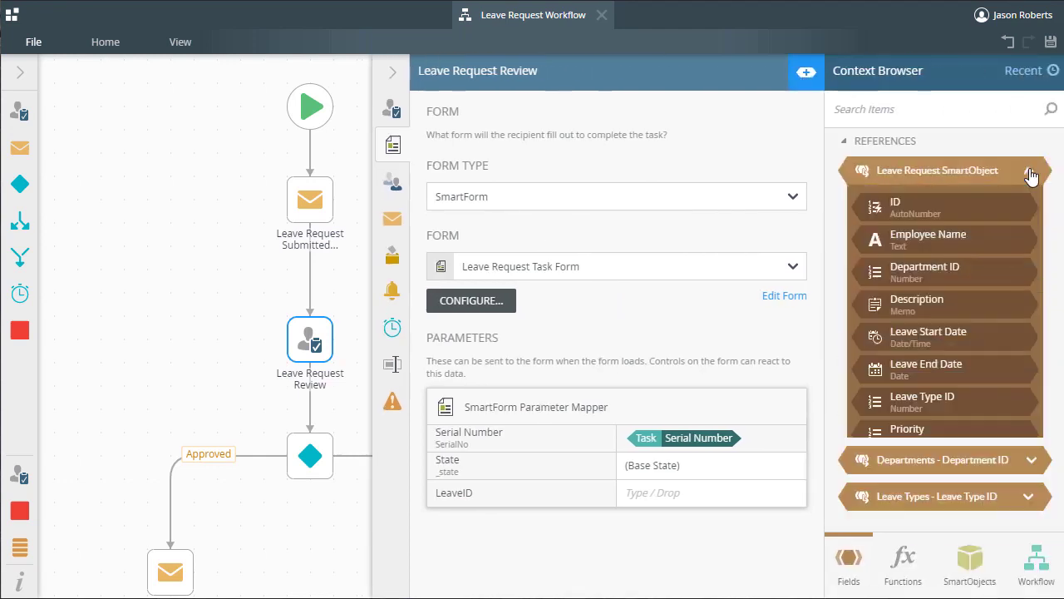
left_click_drag(951, 196, 696, 497)
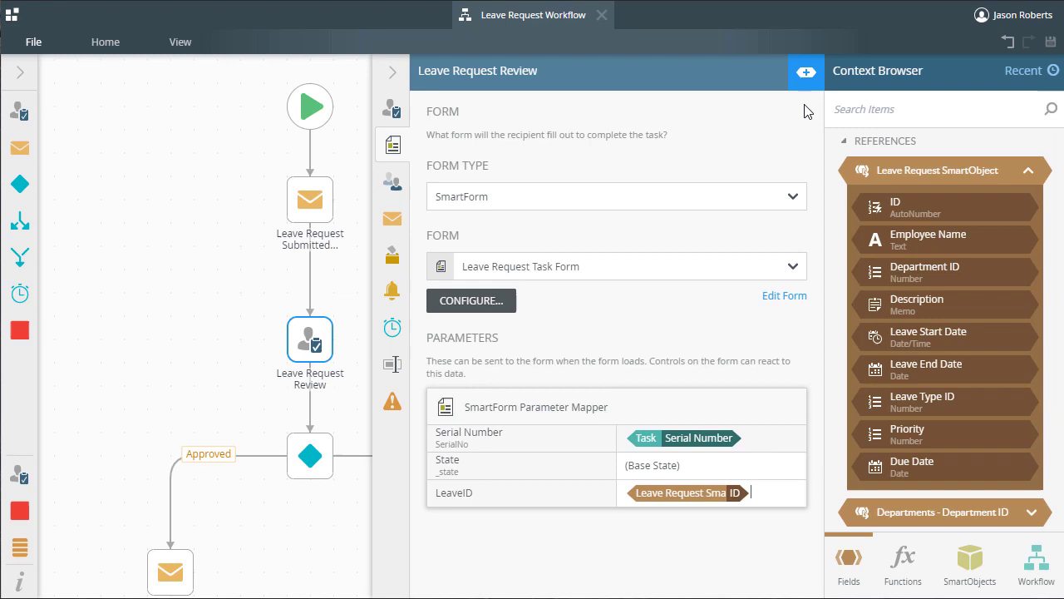
left_click(806, 71)
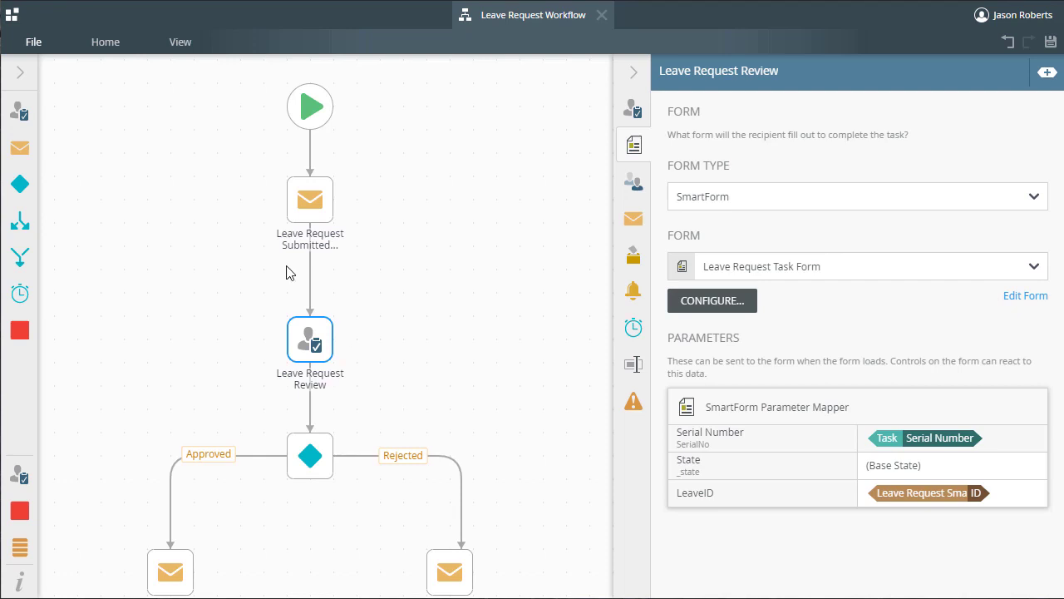
left_click(48, 45)
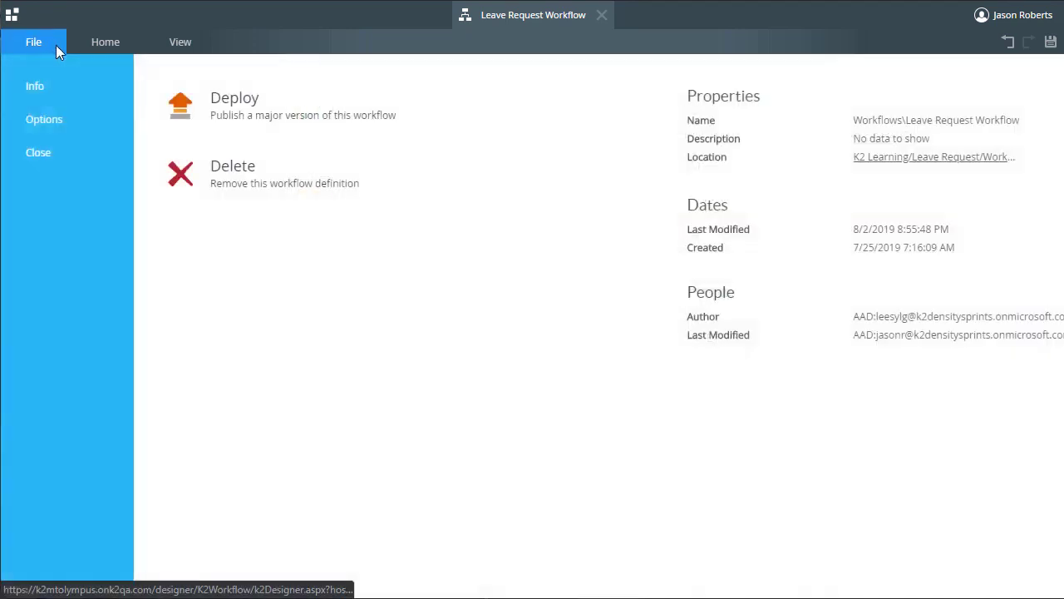
left_click(234, 100)
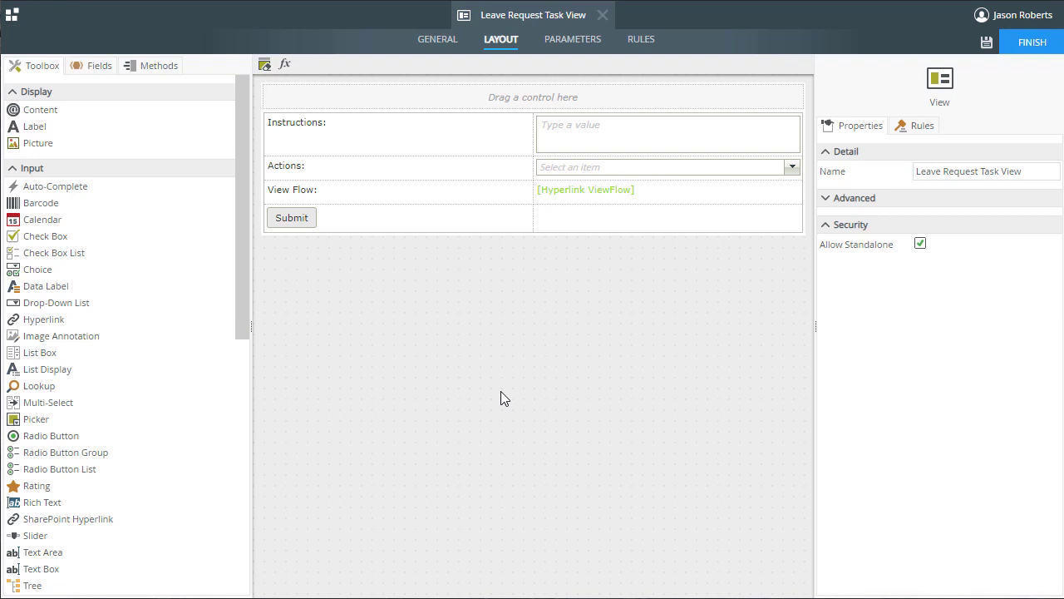
Step: Review the SerialNo parameter defined on the Leave Request Task View
left_click(582, 40)
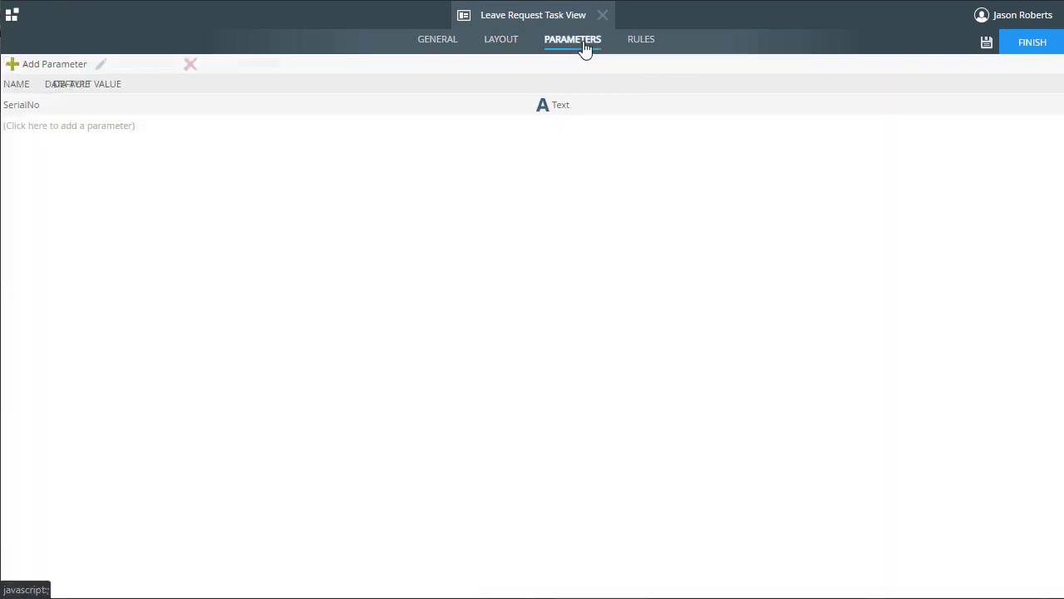
left_click(361, 111)
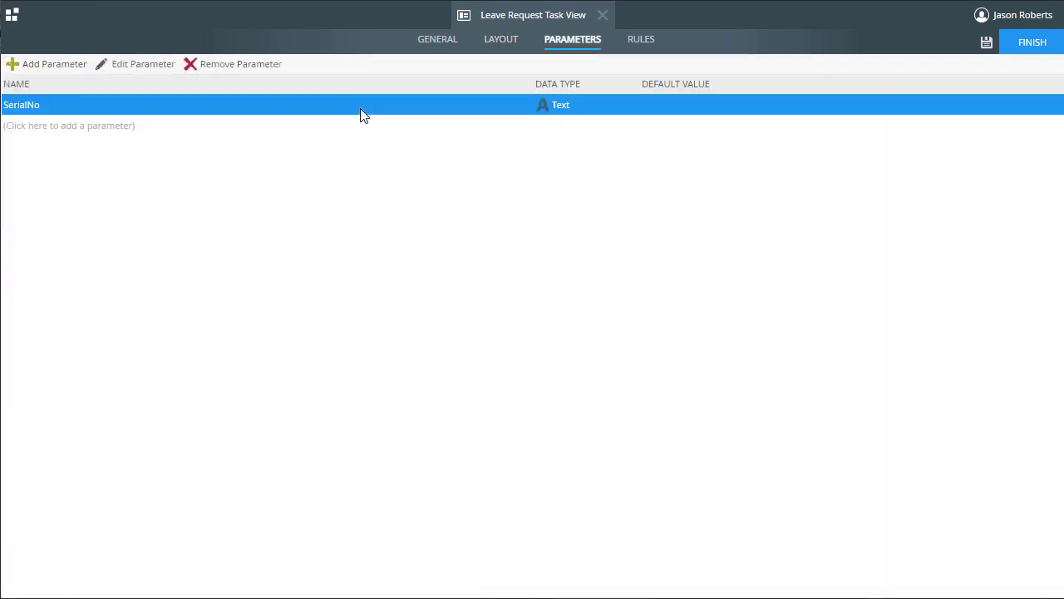
Step: Open the view's Initialize rule for editing and filter the available actions by "open a"
left_click(641, 41)
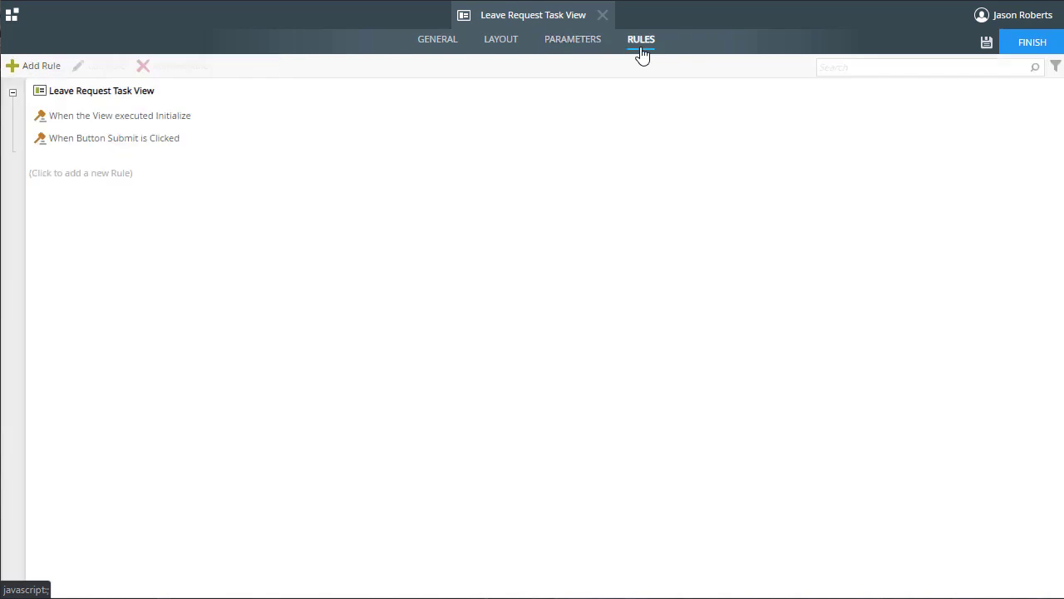
left_click(264, 125)
double_click(264, 124)
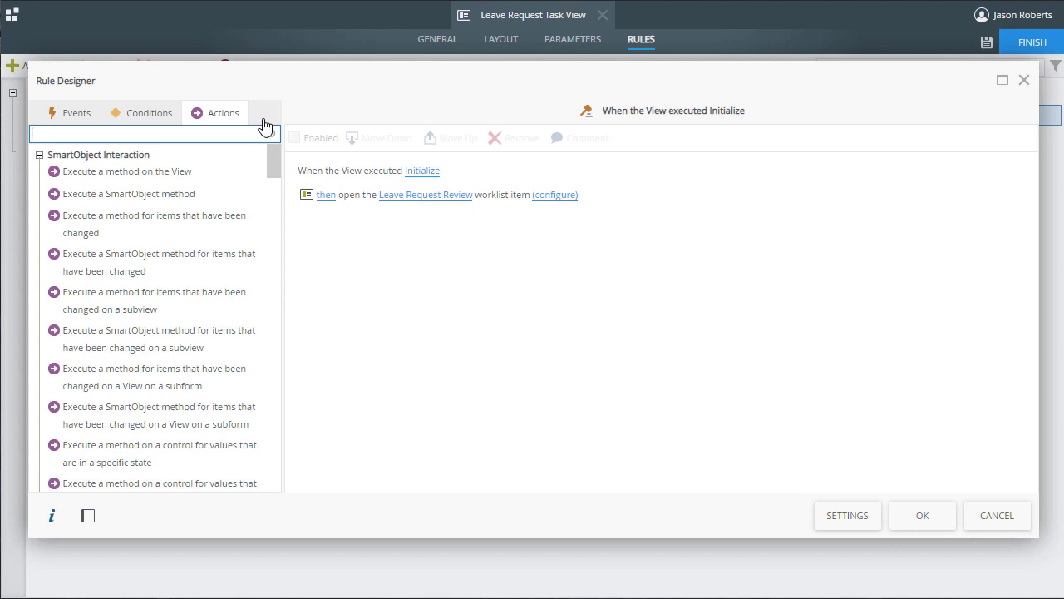
type("open")
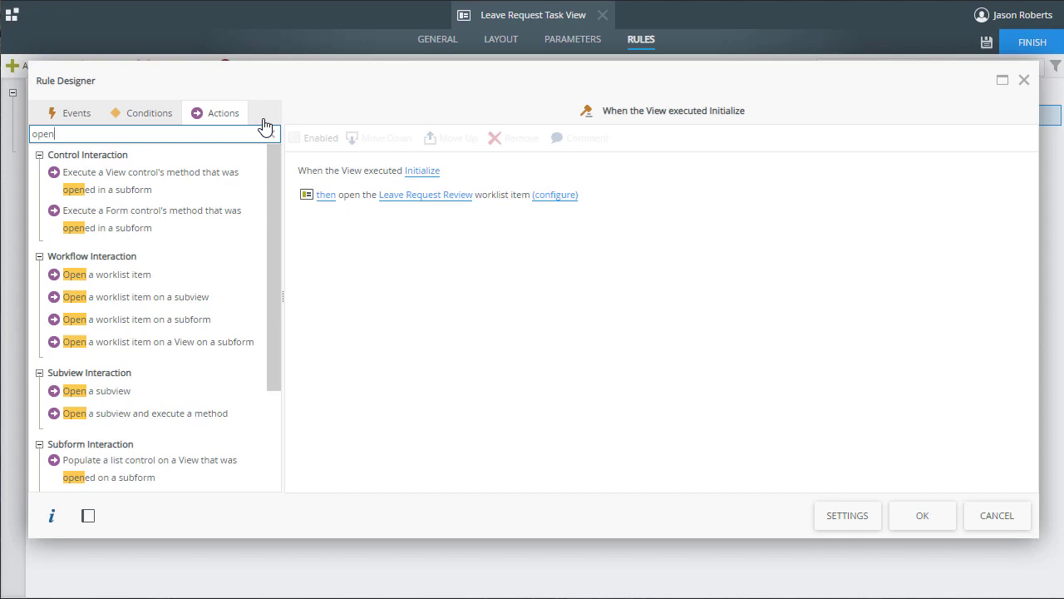
type(" a")
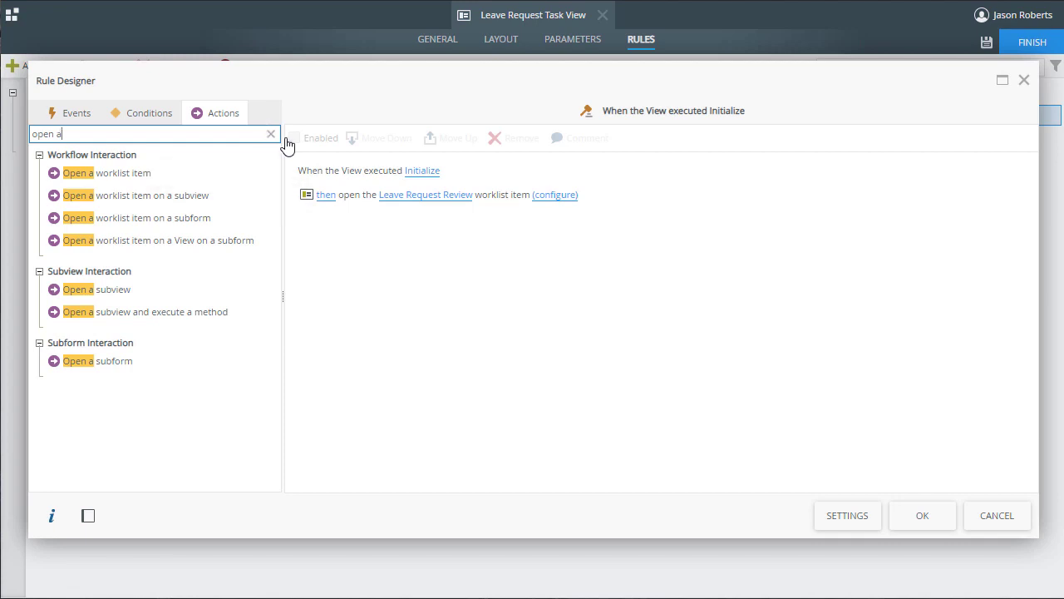
Step: Check which workflow activity the rule's open worklist item action uses, keeping Leave Request Review selected
left_click(428, 199)
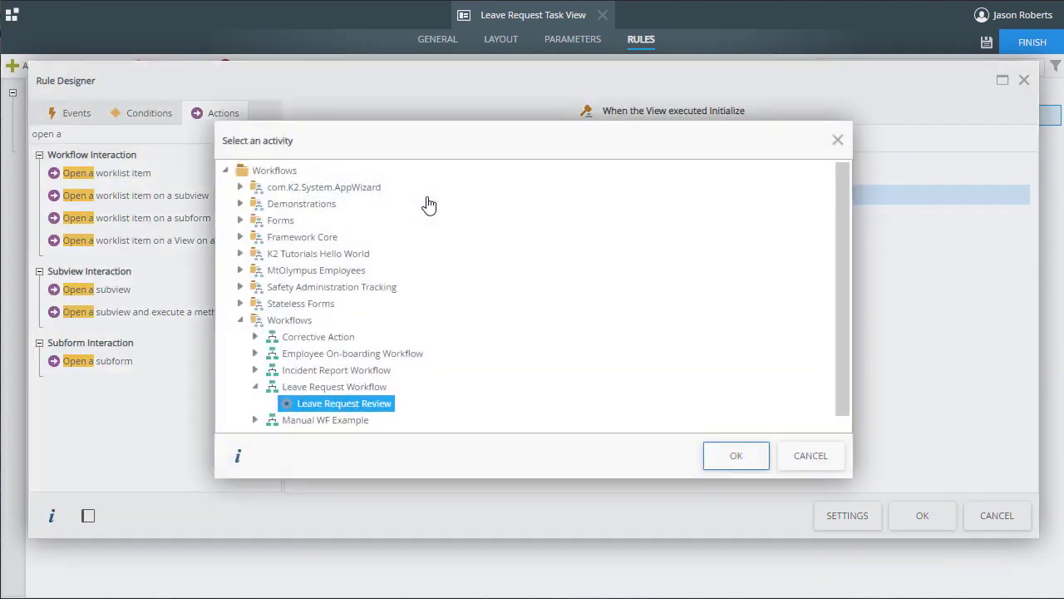
scroll(439, 280, "down", 1)
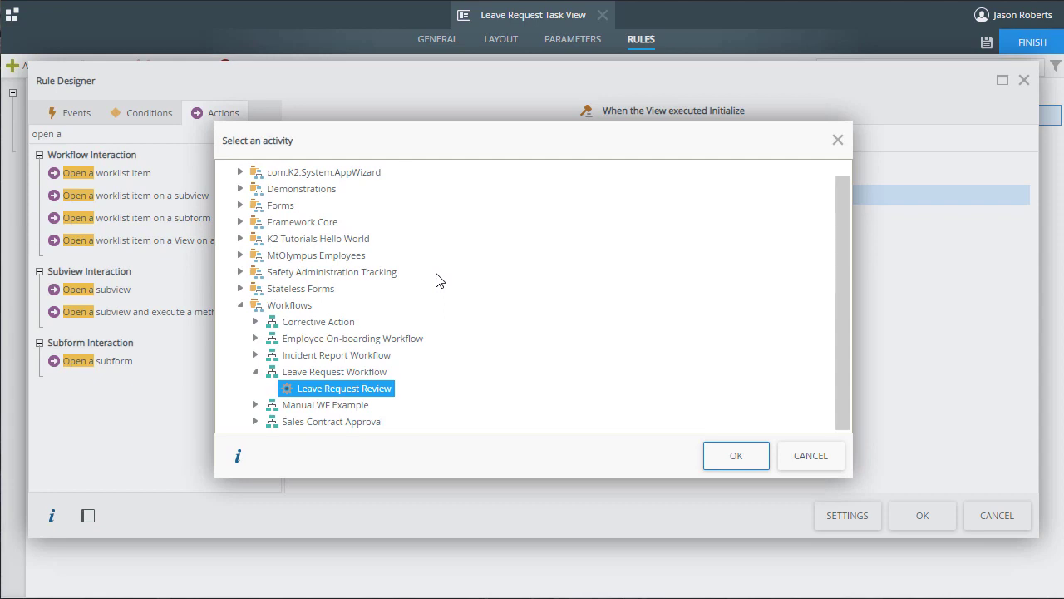
left_click(736, 456)
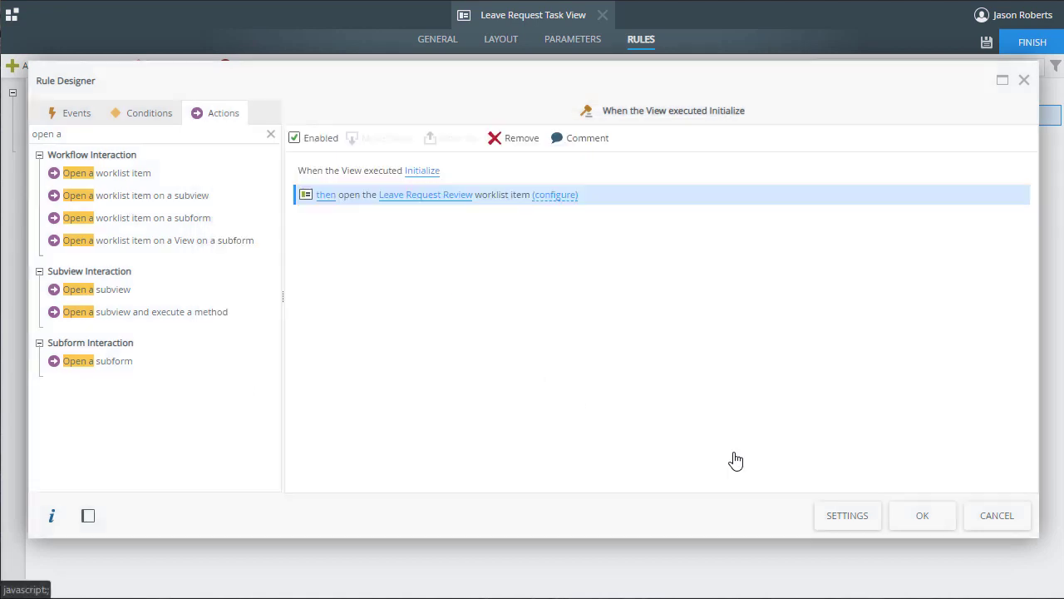
Step: Examine the input and output mappings of the open worklist item action, including the available workflow fields, and accept the Initialize rule
left_click(557, 196)
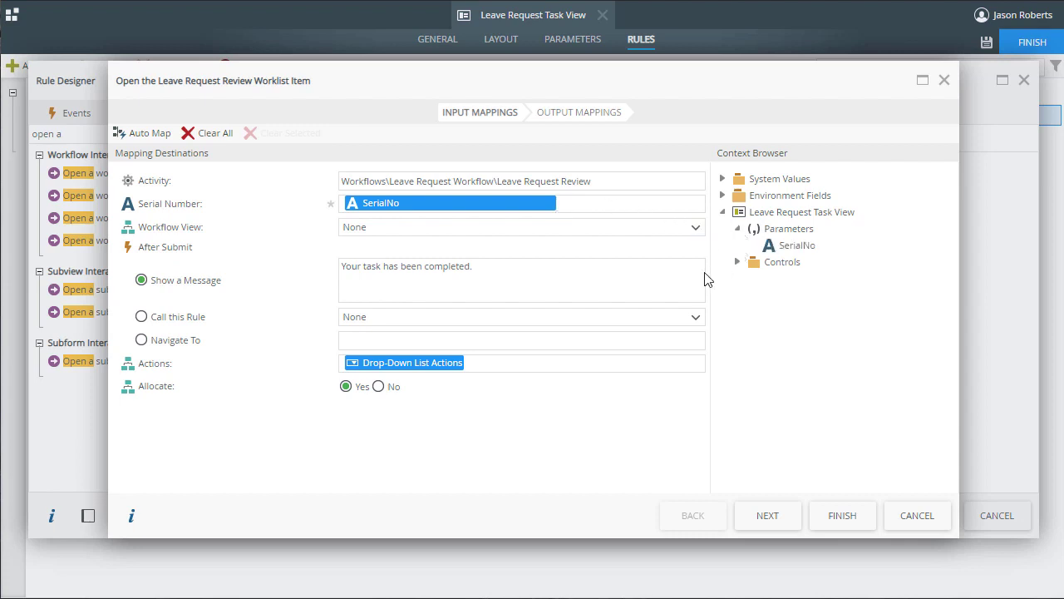
left_click(737, 263)
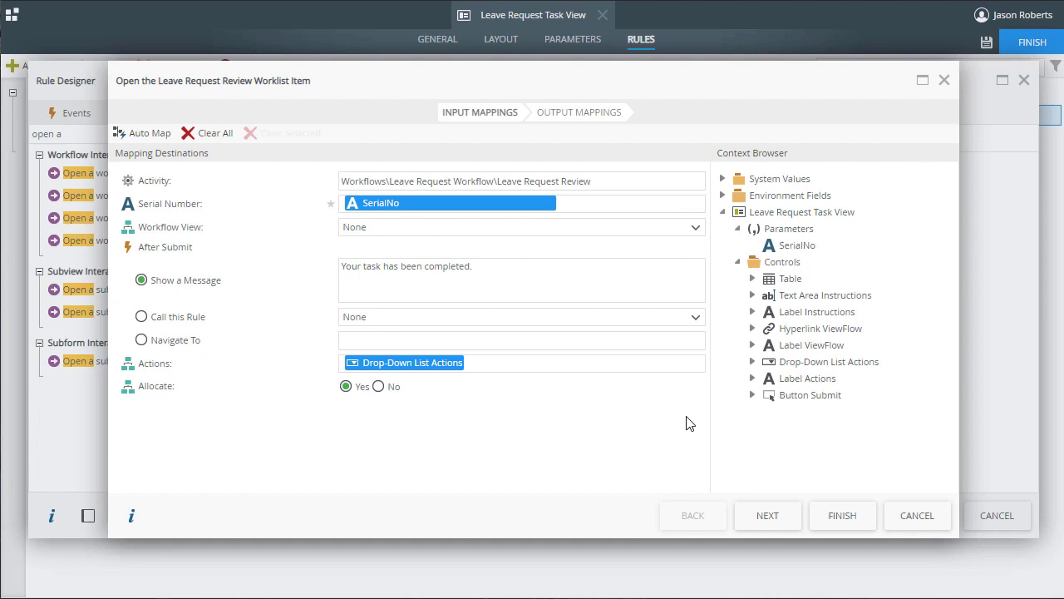
left_click(595, 116)
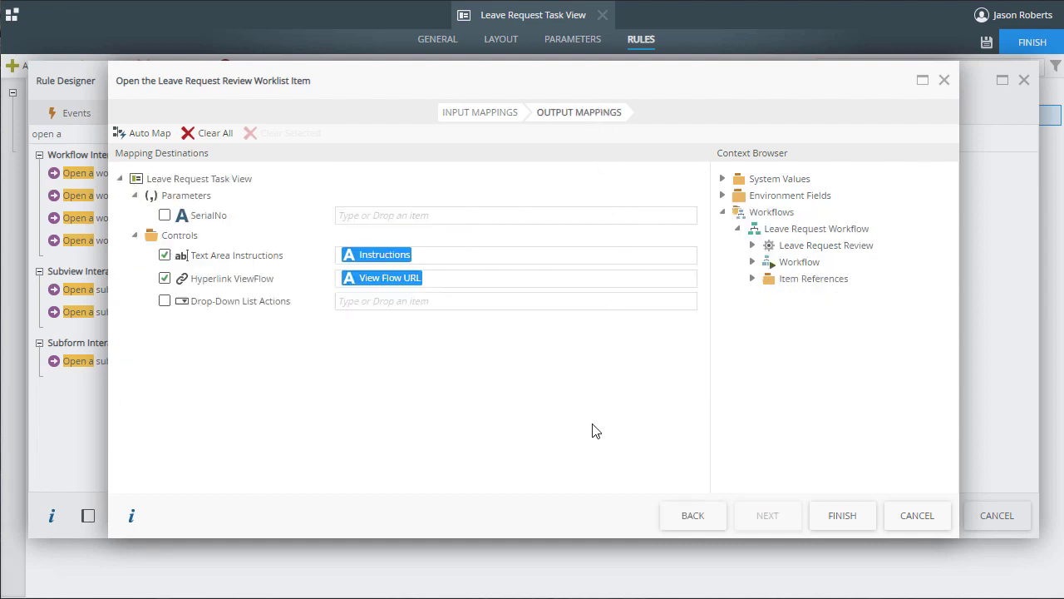
left_click(752, 263)
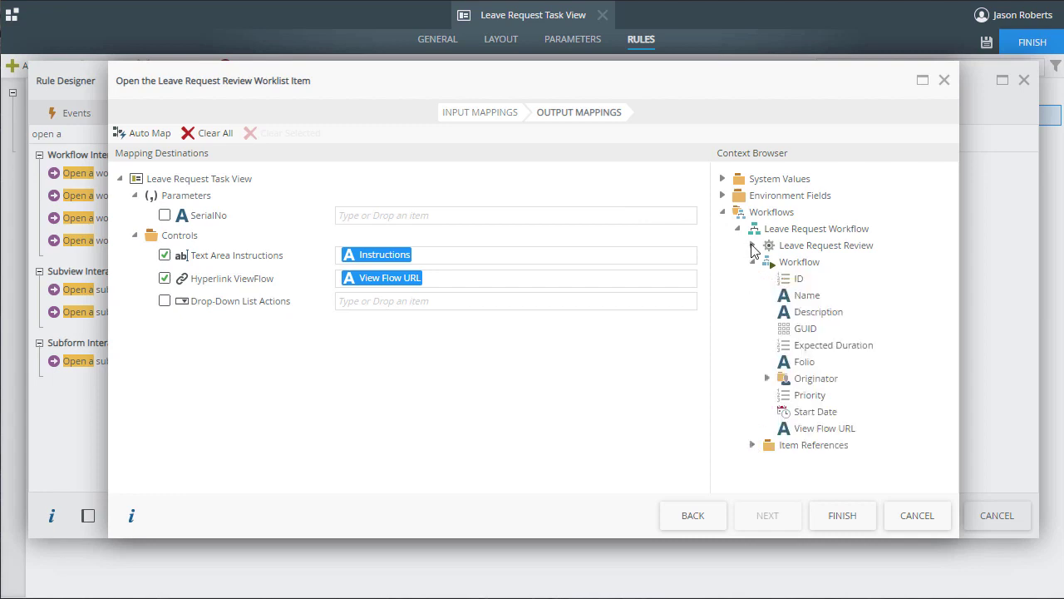
left_click(753, 245)
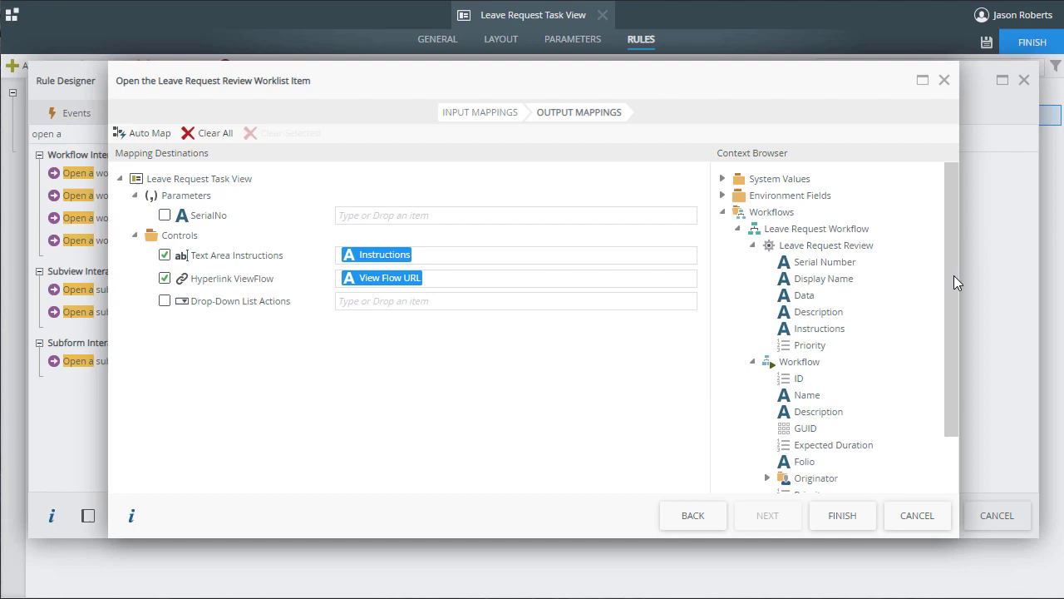
left_click_drag(953, 276, 952, 317)
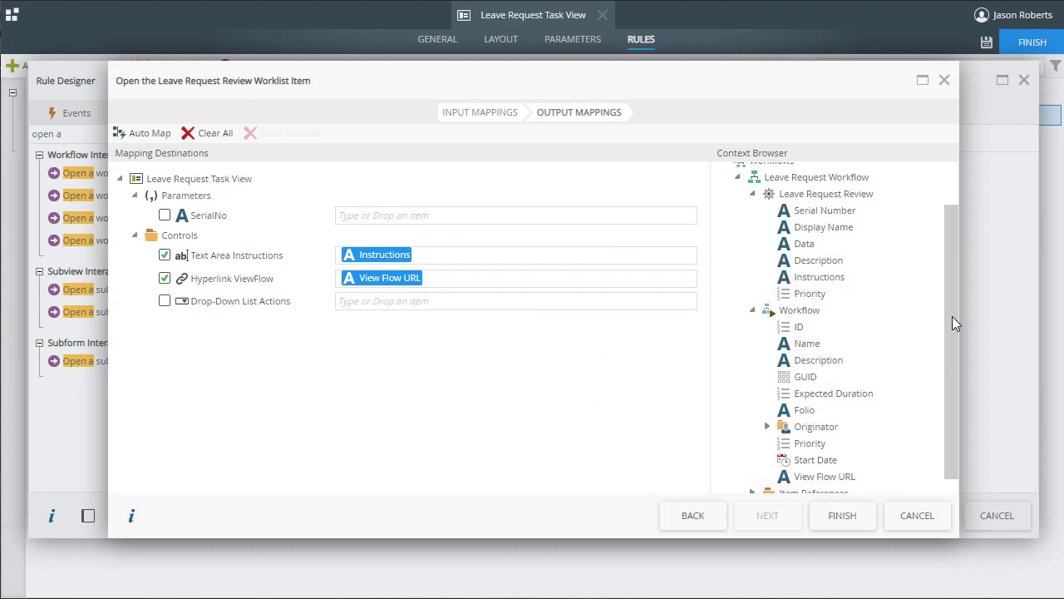
left_click(843, 516)
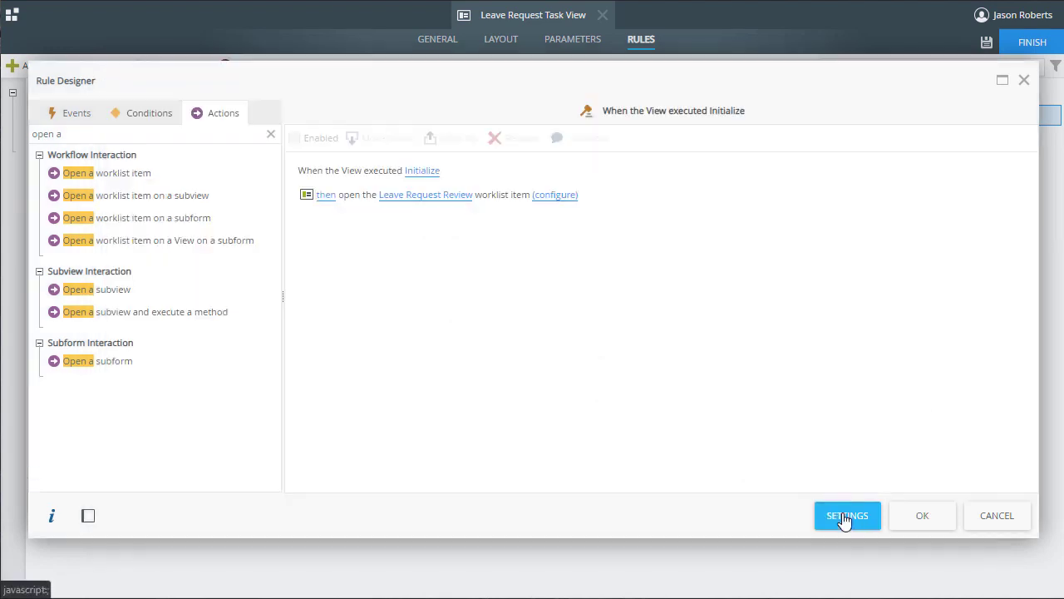
left_click(910, 517)
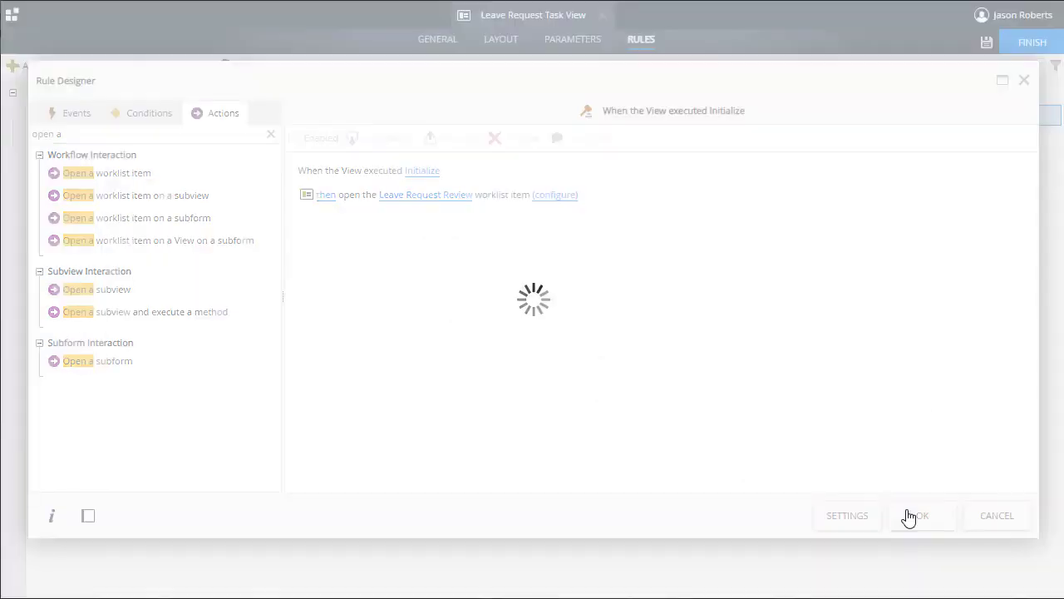
Step: Open the Leave Request Task View's rule for the Submit button and filter the available actions by "action"
left_click(313, 147)
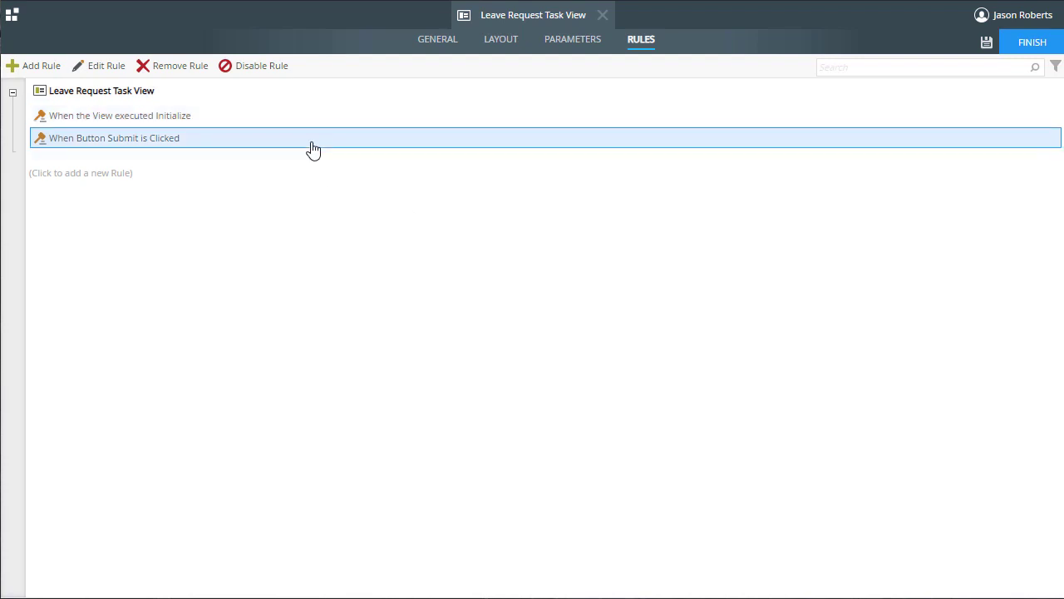
double_click(312, 147)
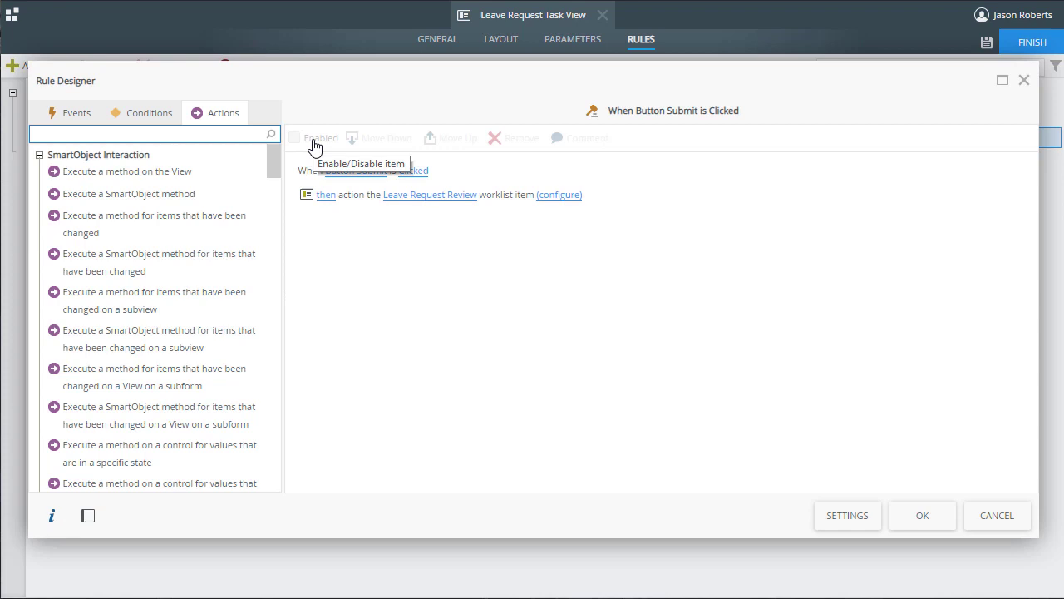
type("action")
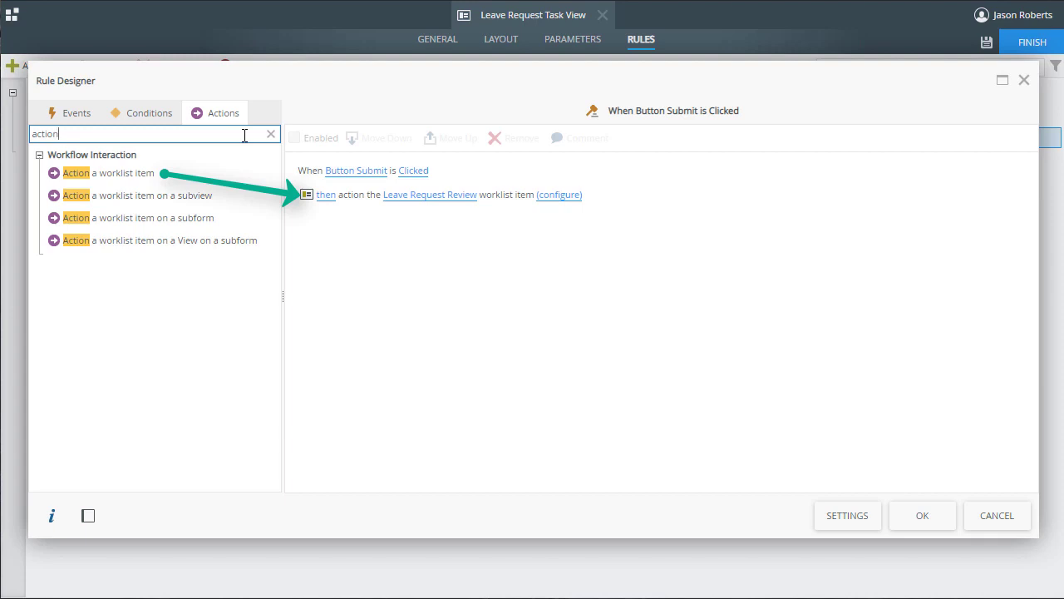
Step: Check which workflow activity the Submit rule's action worklist item step uses, keeping Leave Request Review selected
left_click(419, 205)
scroll(674, 363, "down", 1)
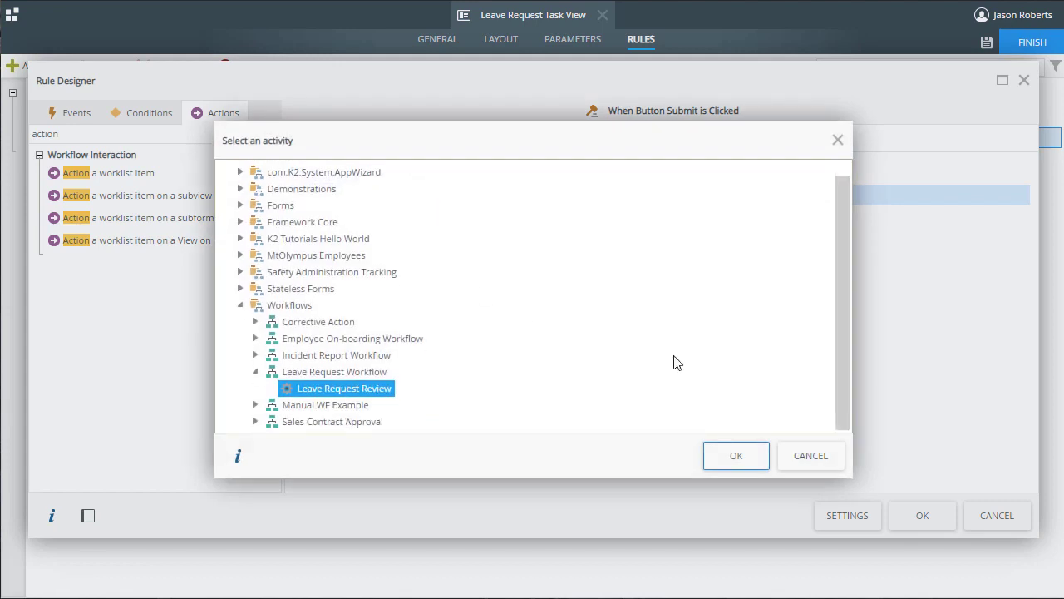
left_click(730, 459)
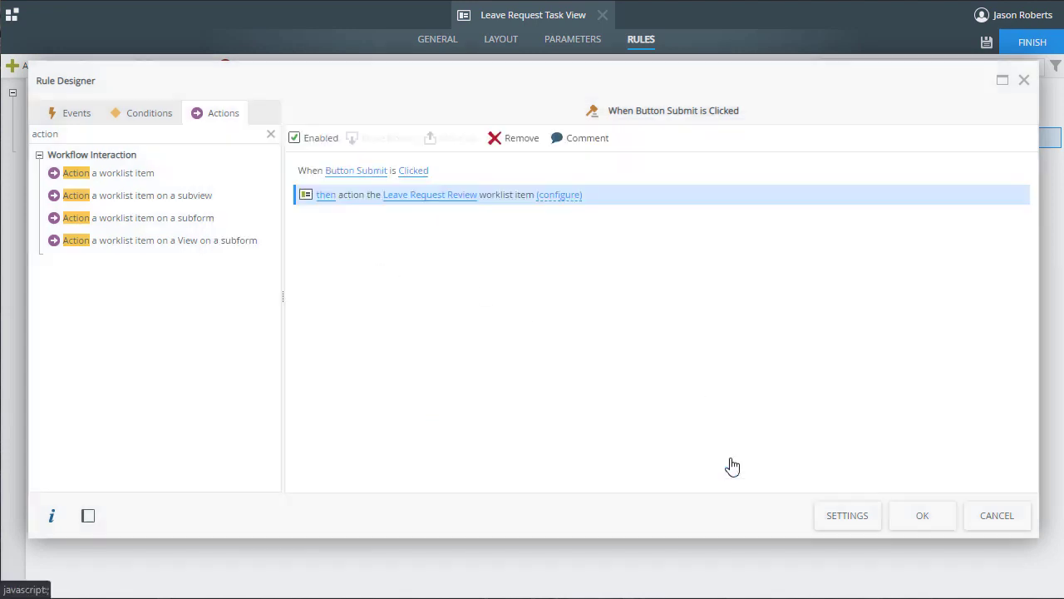
Step: Examine how the worklist item's serial number and action name are bound to the view's parameters and controls, then accept the rule and finish the view
left_click(559, 196)
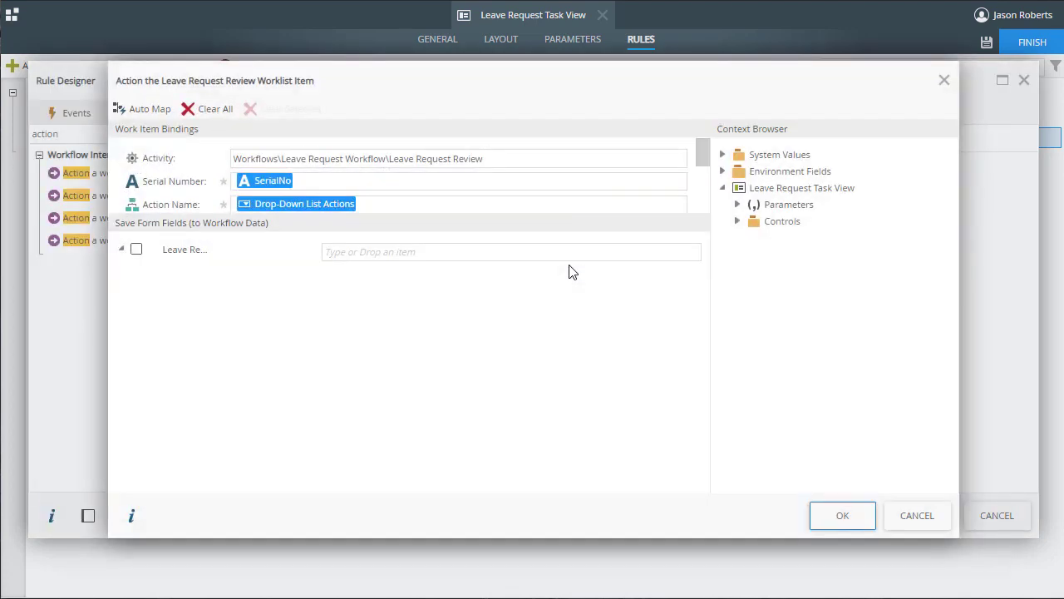
left_click(736, 206)
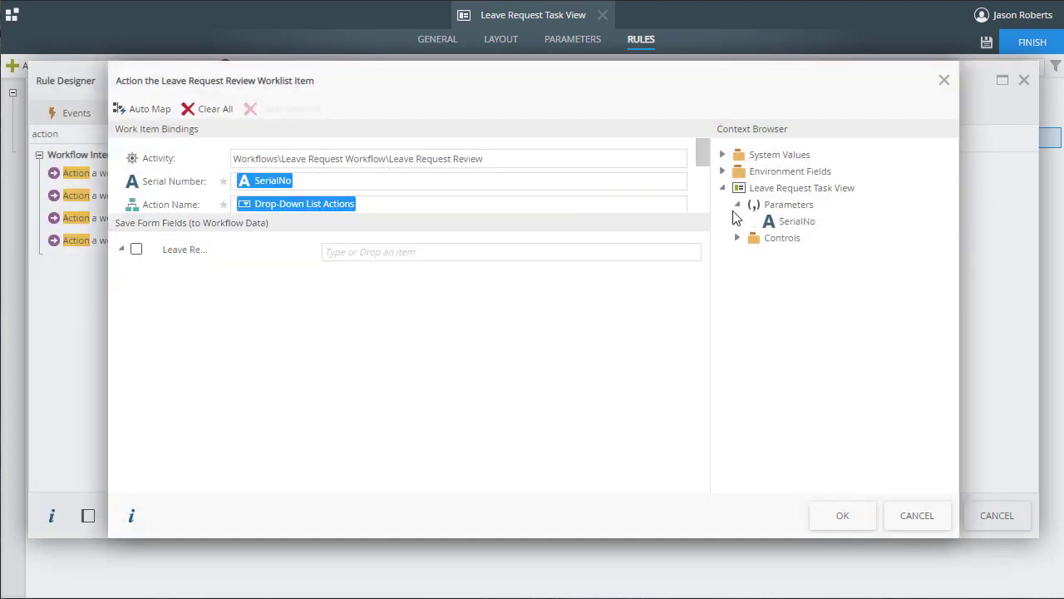
left_click(737, 238)
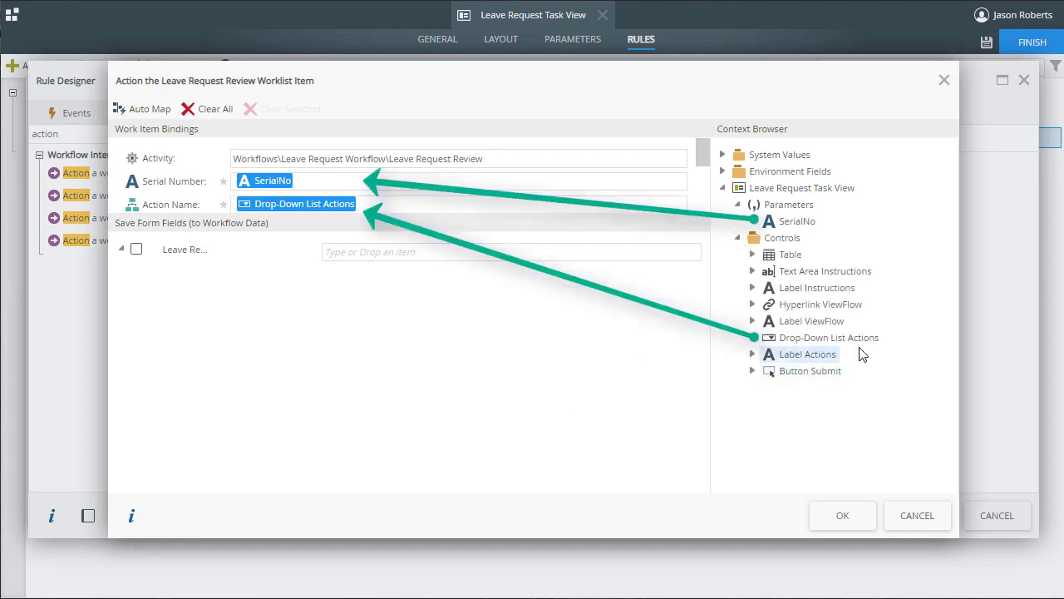
left_click(832, 337)
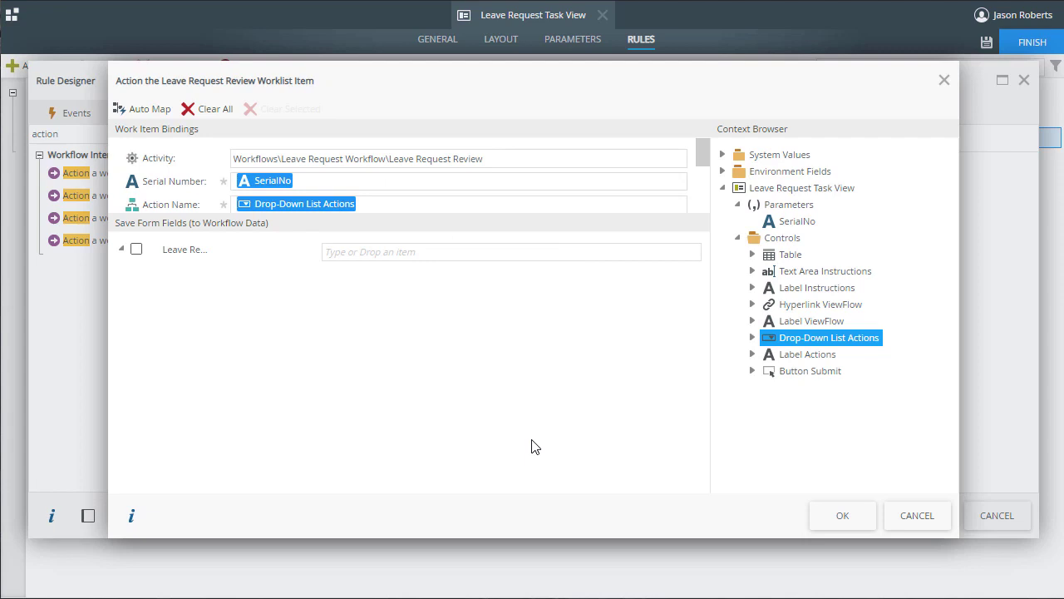
left_click(830, 515)
left_click(917, 516)
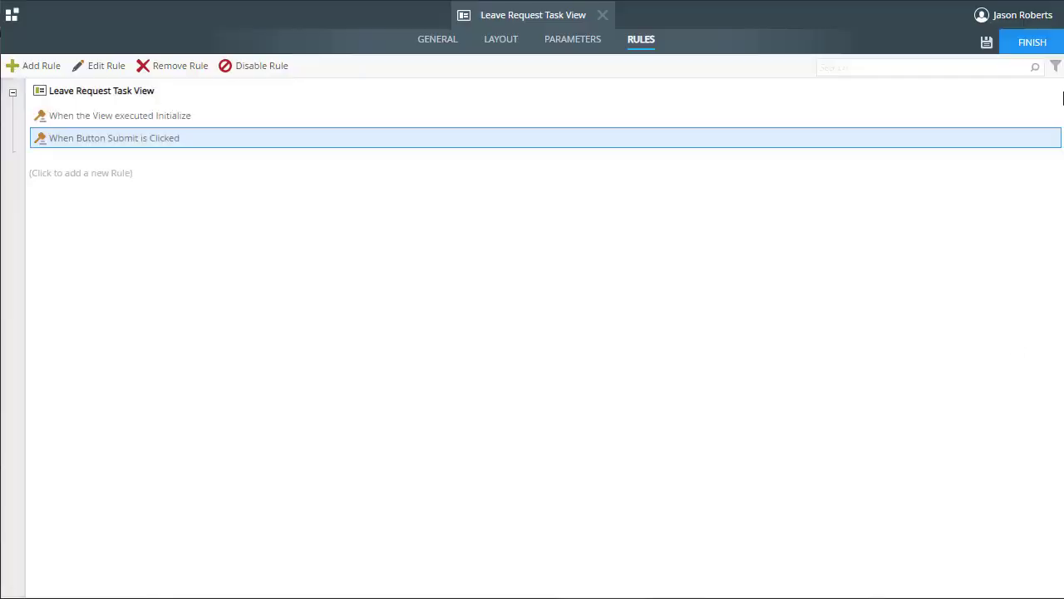
left_click(1031, 43)
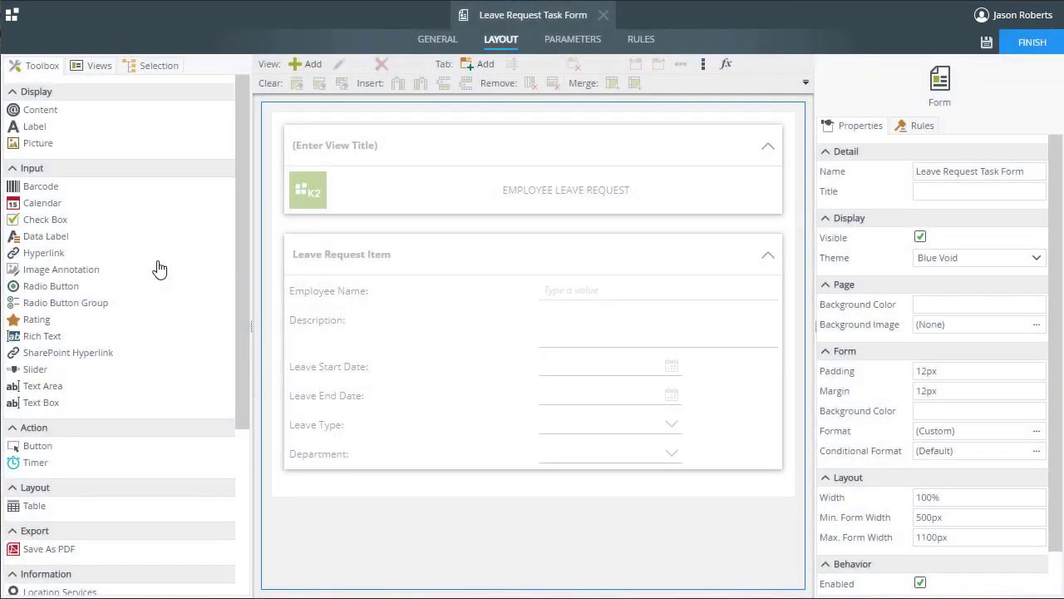
Step: Add the Leave Request Task View from K2 Learning > Leave Request > Views to the form, below the Leave Request Item view
left_click(99, 66)
left_click(17, 119)
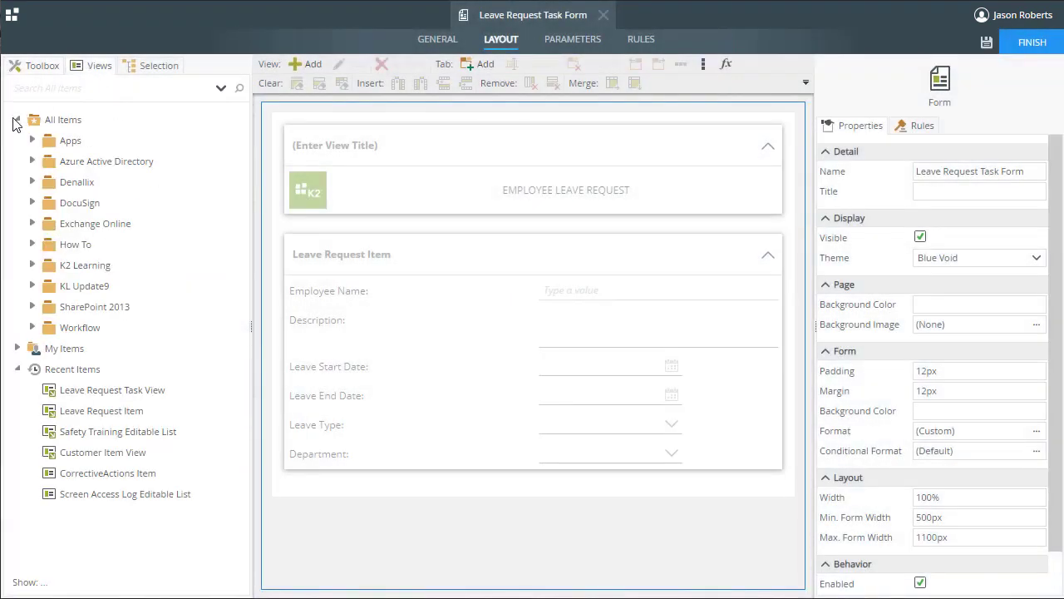
left_click(32, 265)
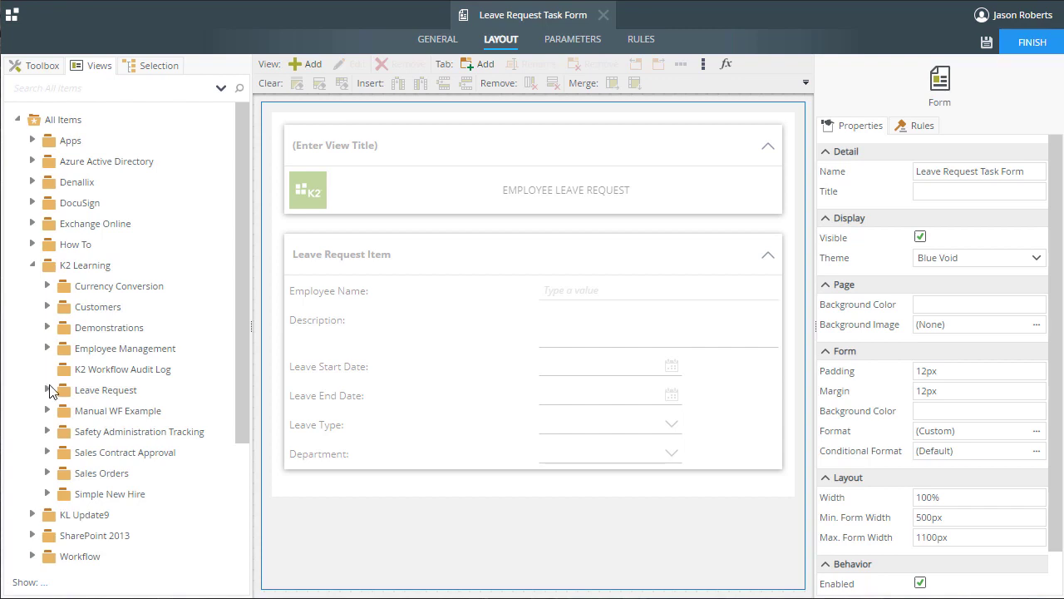
left_click(47, 389)
left_click(62, 452)
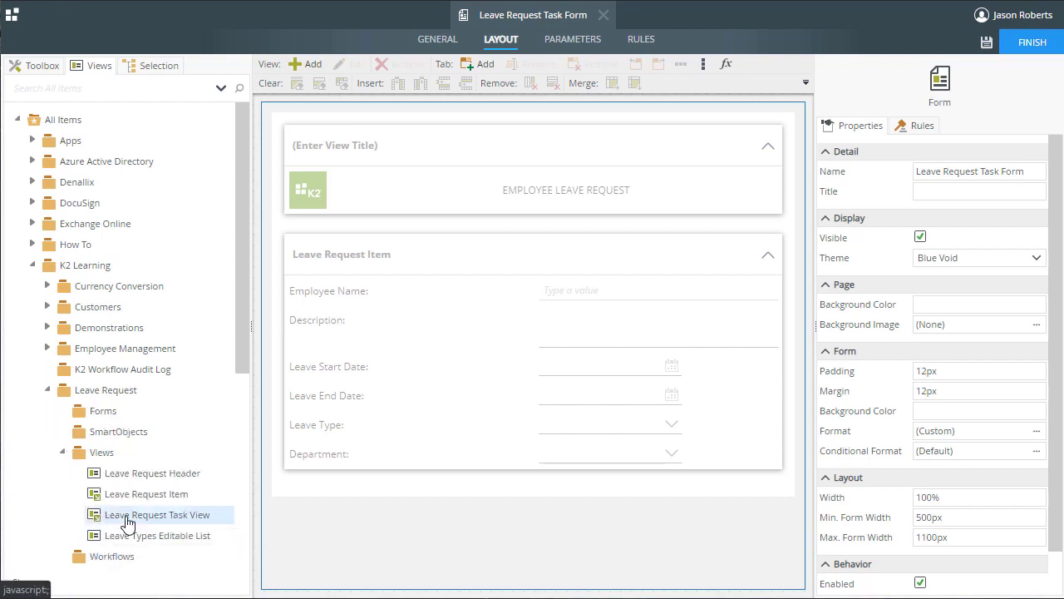
left_click_drag(116, 514, 358, 569)
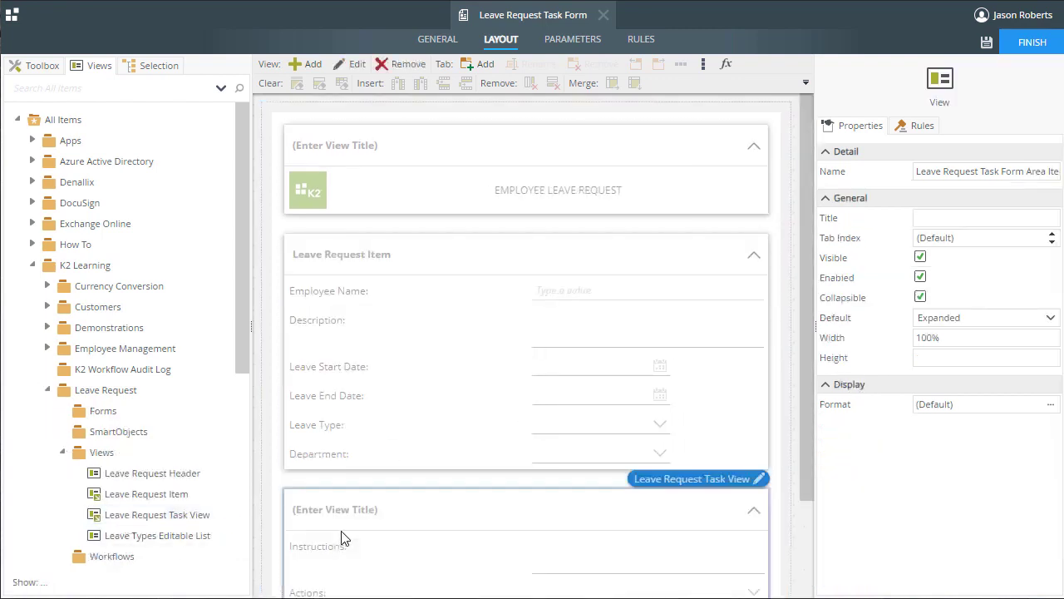
Step: Title the added task view "Leave Request Task Actions" on the form
left_click(350, 391)
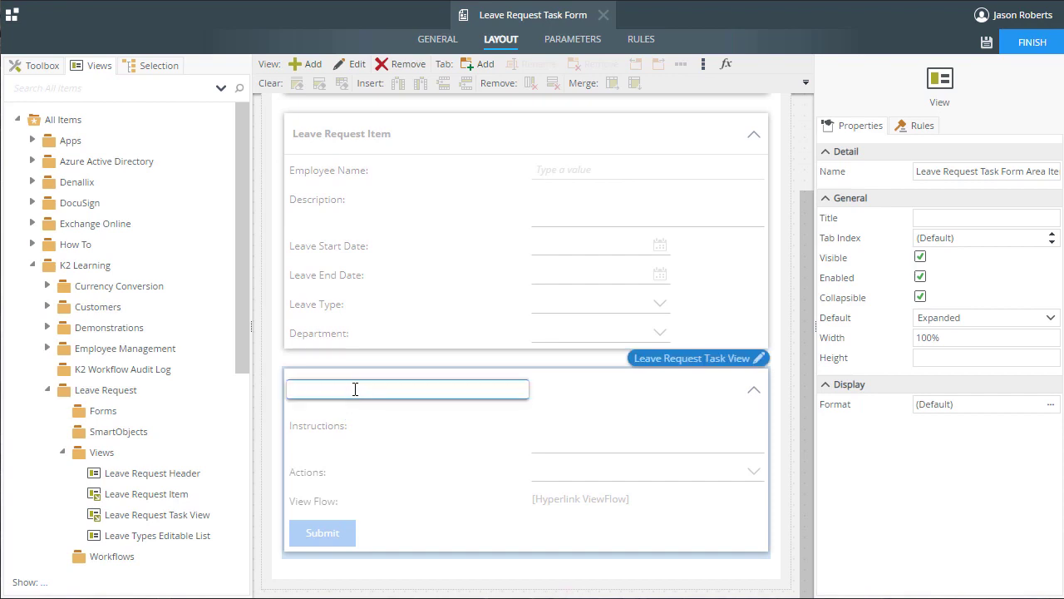
type("Leave Request Task Actions")
left_click(556, 416)
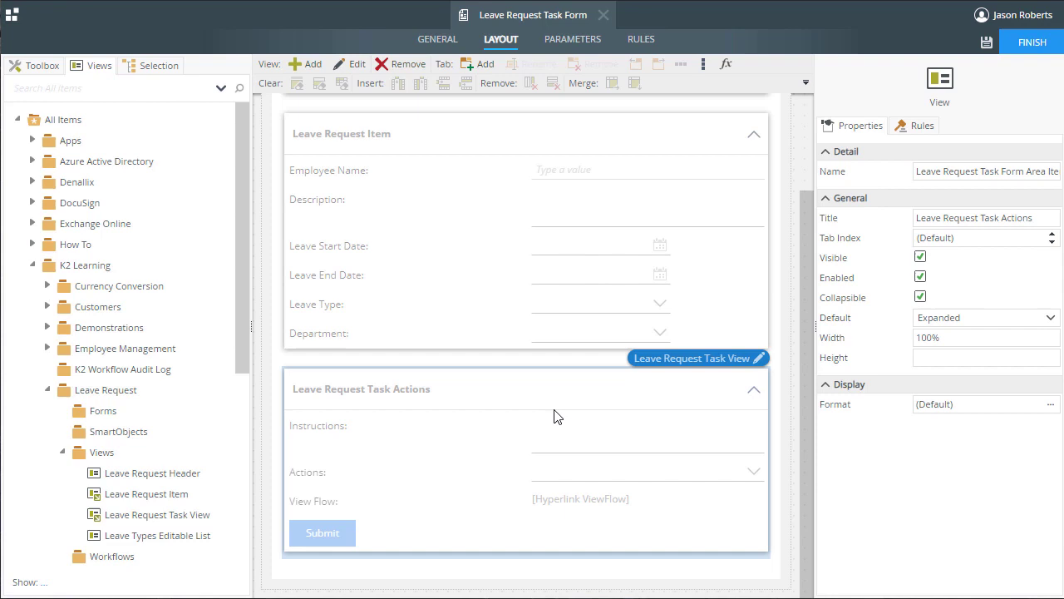
Step: Review the Leave Request Task Form's parameters and rules, and open its "When the Form is Initializing" rule
left_click(582, 41)
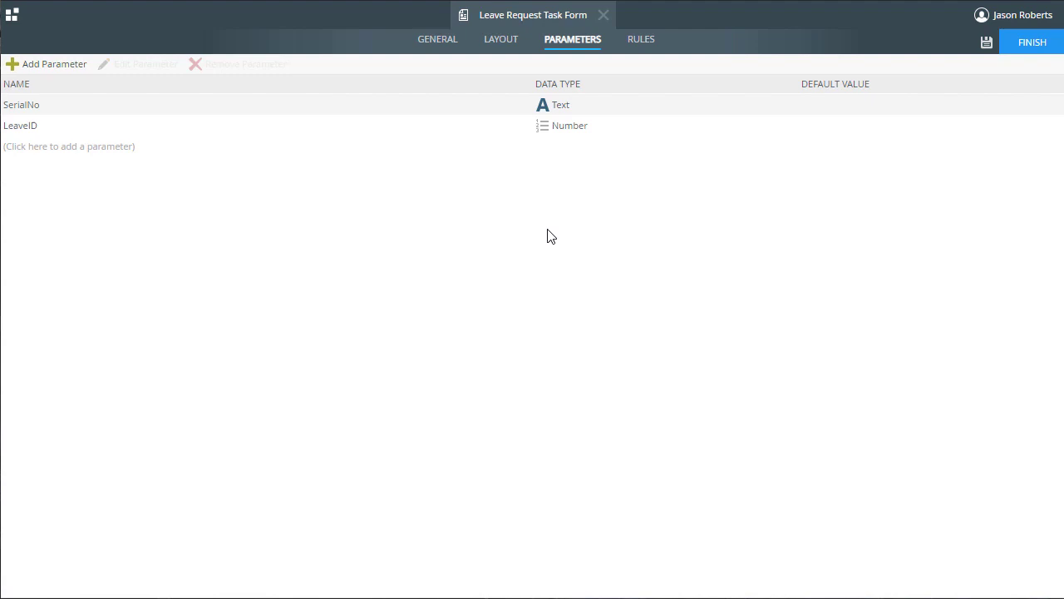
left_click(638, 52)
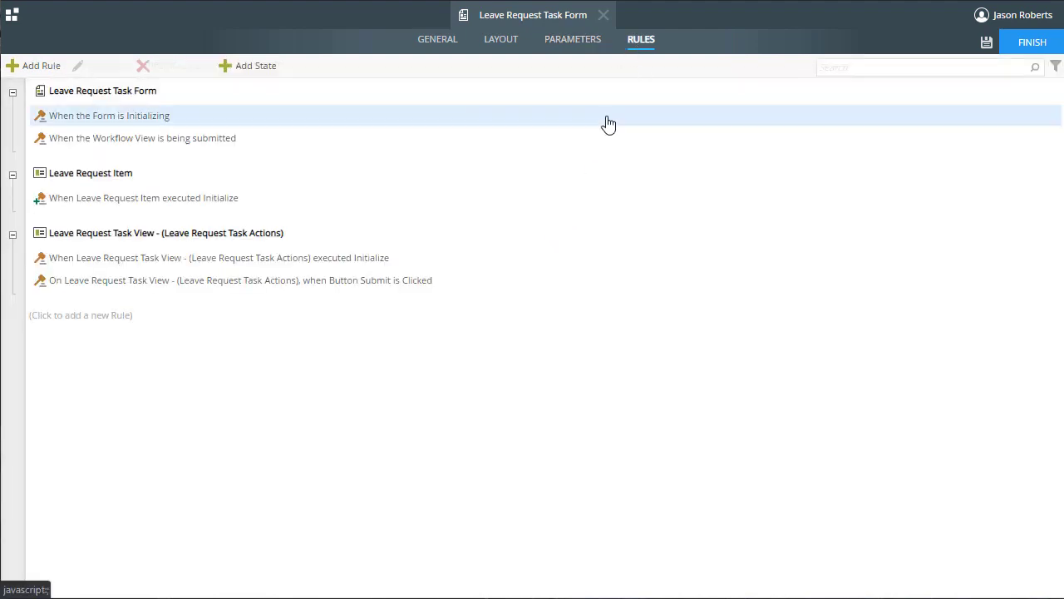
left_click(263, 125)
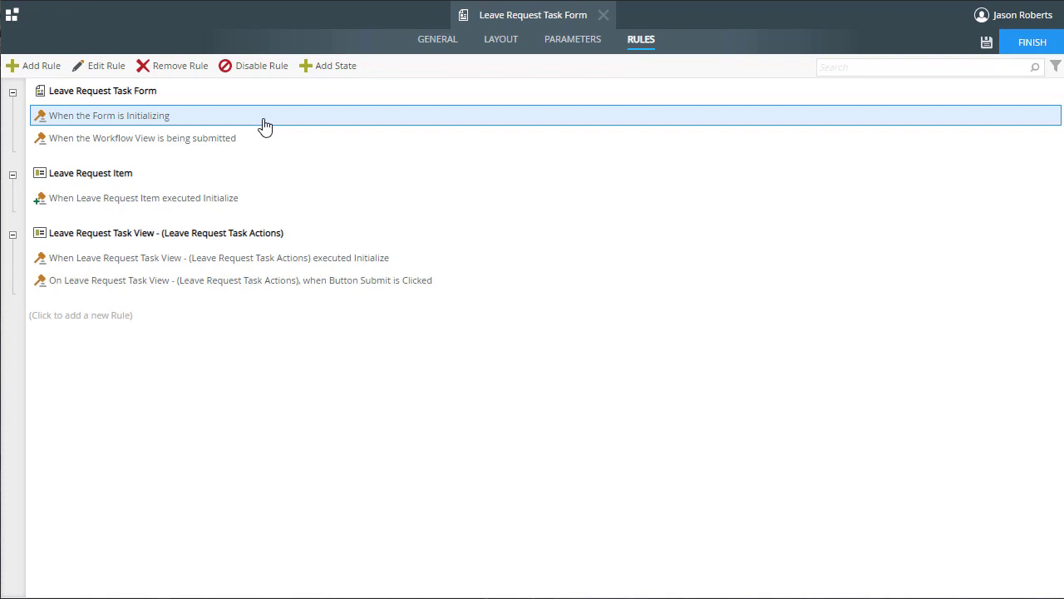
double_click(262, 125)
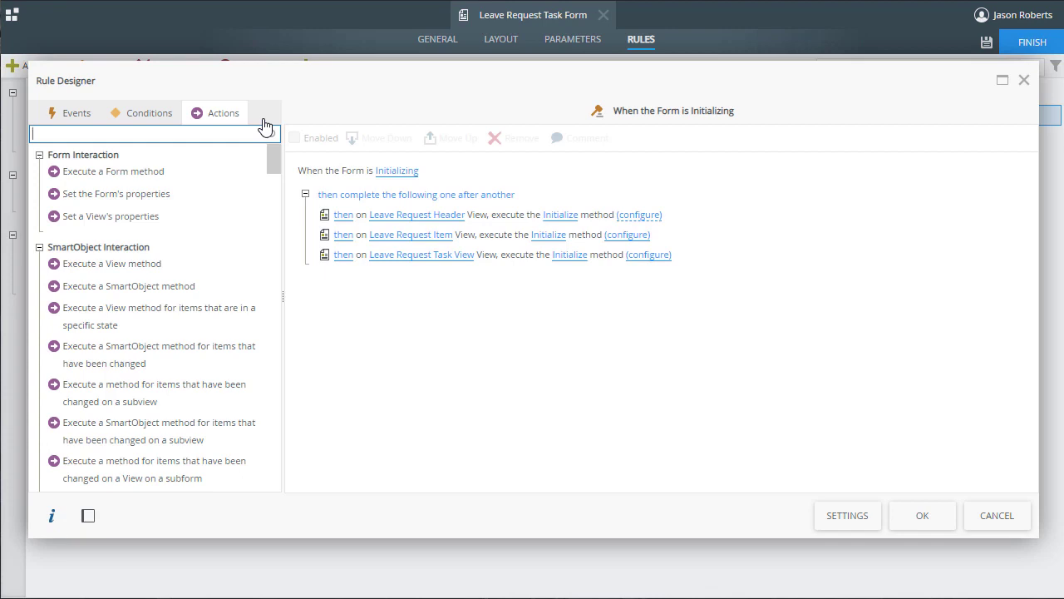
Step: Examine how the form's SerialNo parameter maps into the Leave Request Task View's Initialize method, and accept the mappings and rule
mouse_move(385, 264)
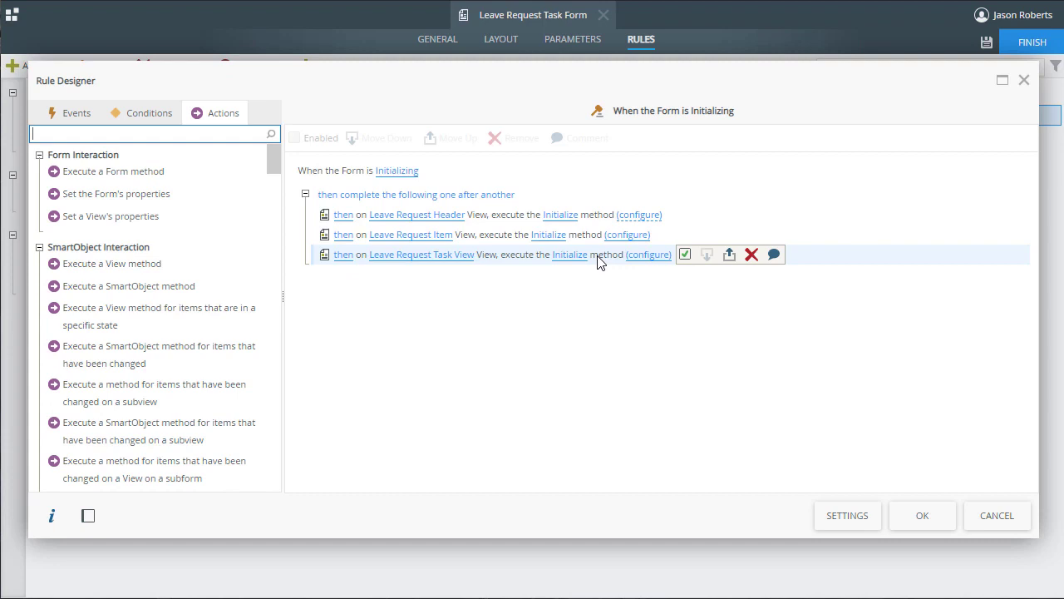
left_click(645, 259)
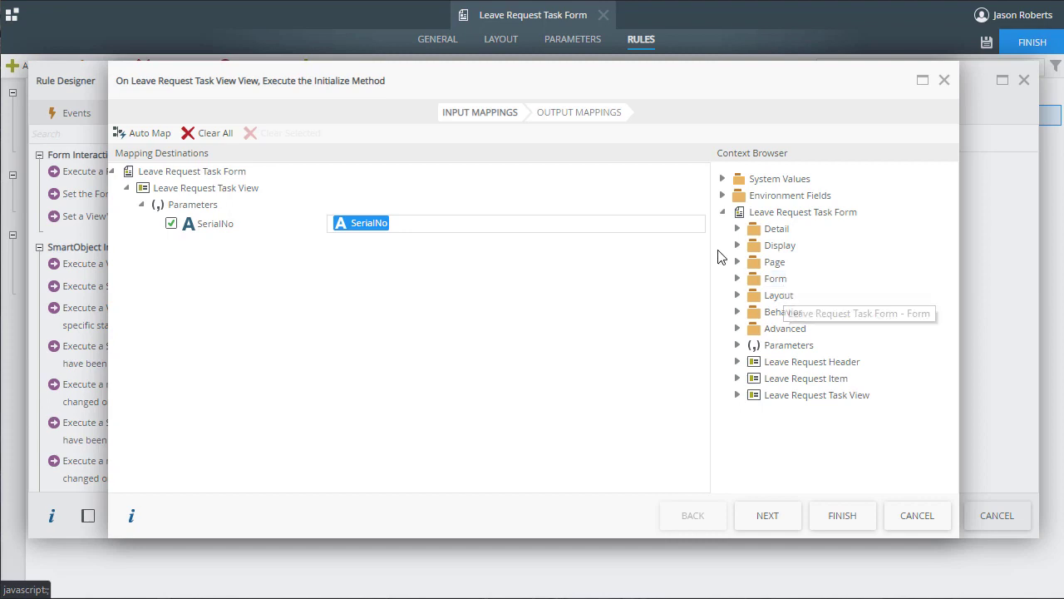
left_click(738, 345)
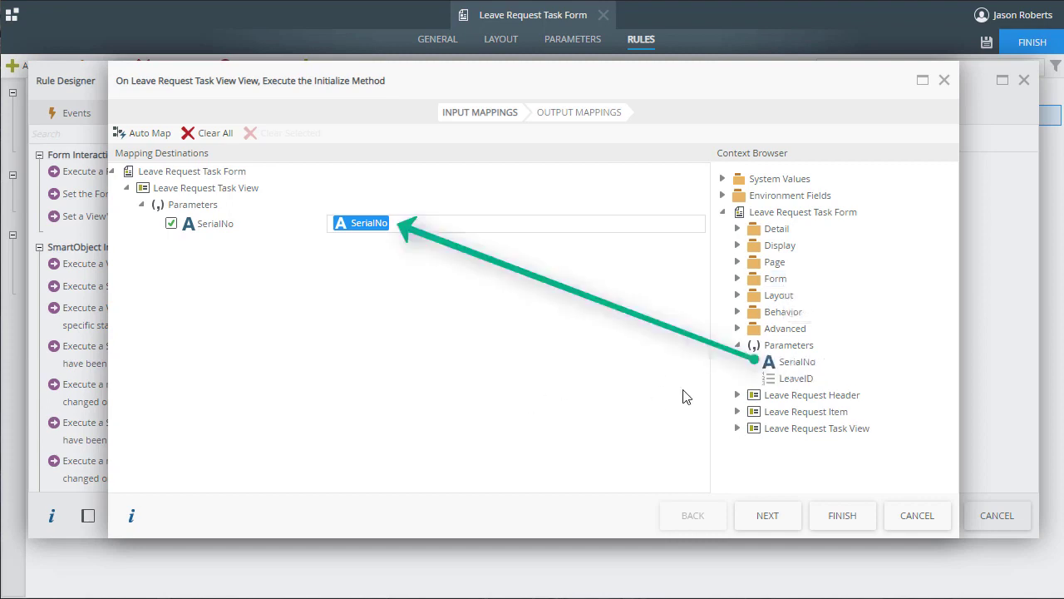
left_click(794, 363)
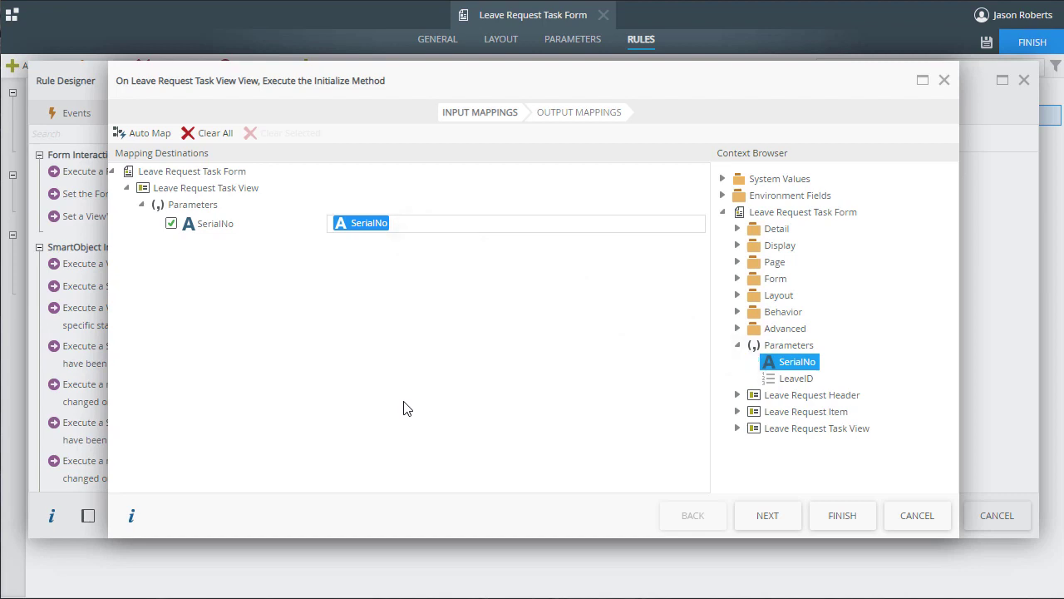
left_click(765, 516)
left_click(836, 517)
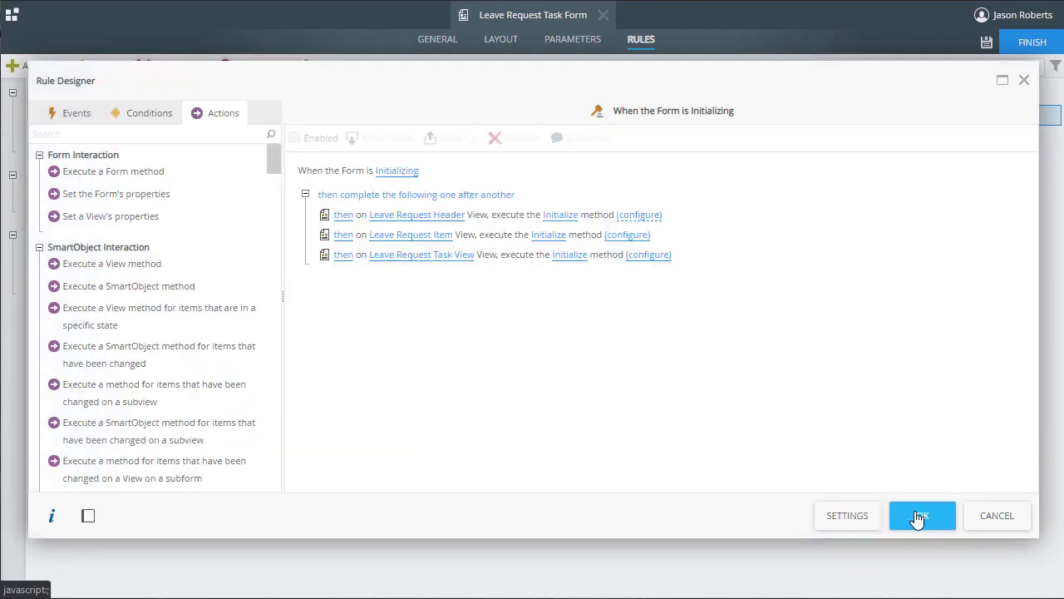
left_click(920, 516)
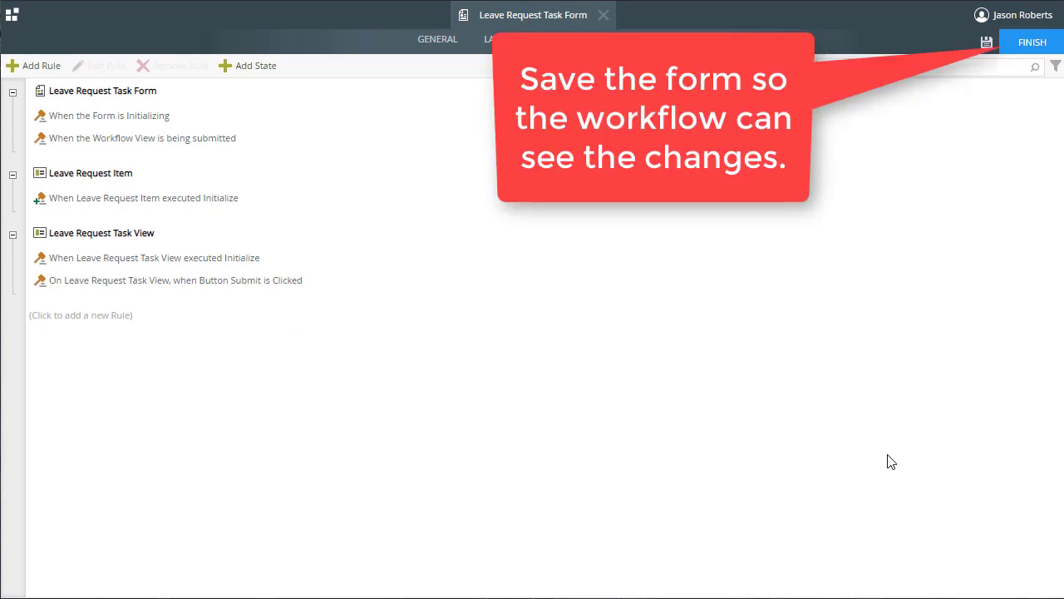
Step: Finish editing the task form and configure it for the workflow's Leave Request Review task, continuing past the References page
left_click(1037, 52)
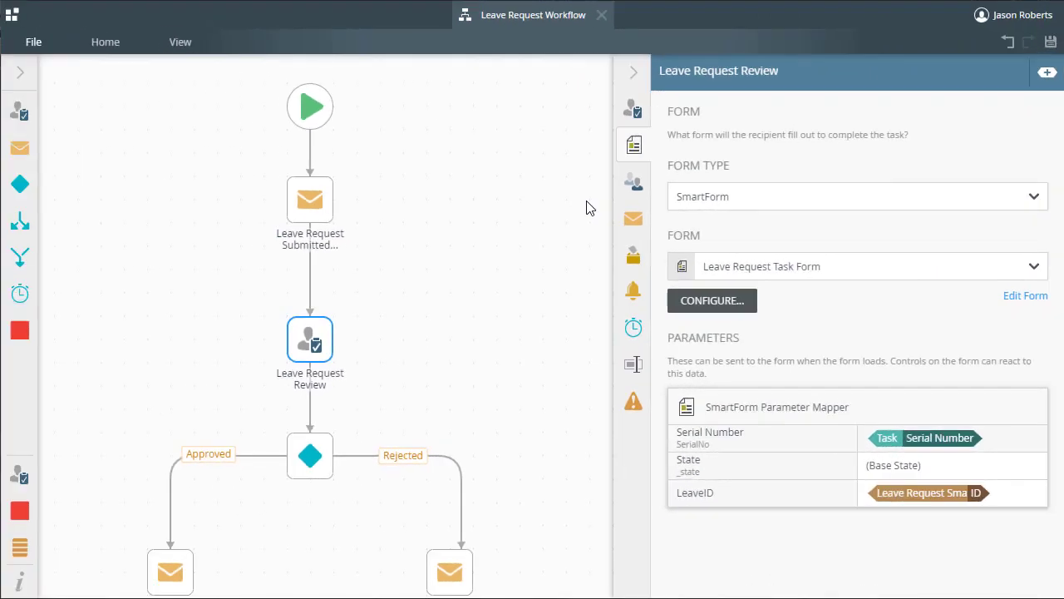
left_click(705, 301)
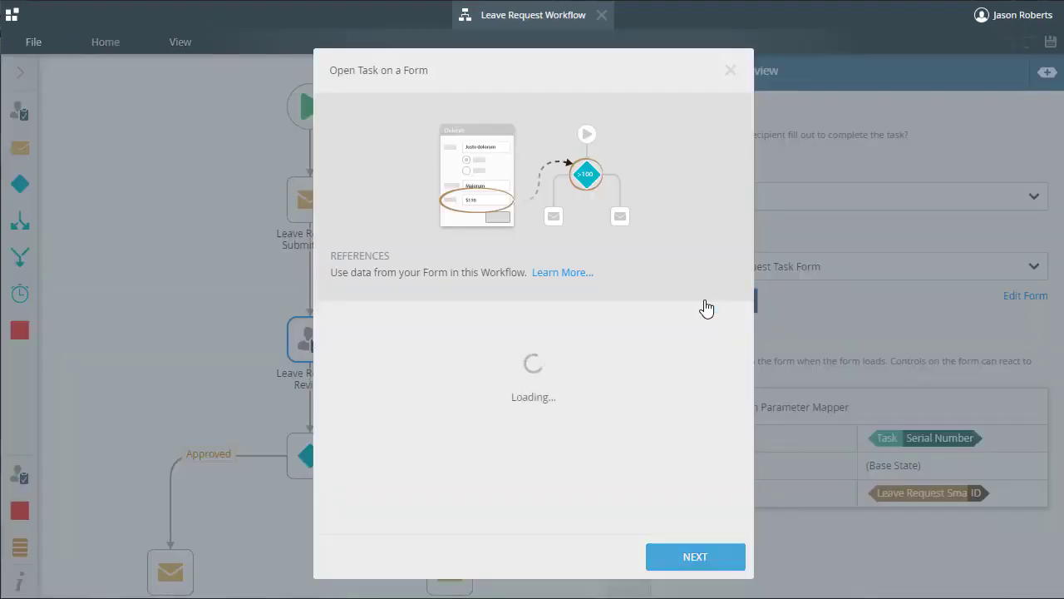
left_click(686, 553)
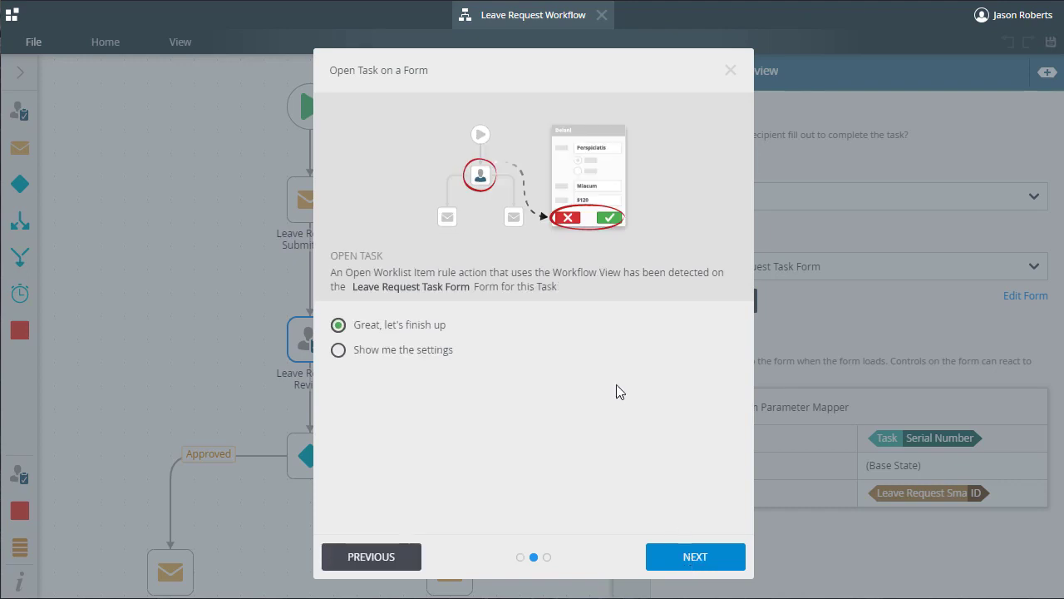